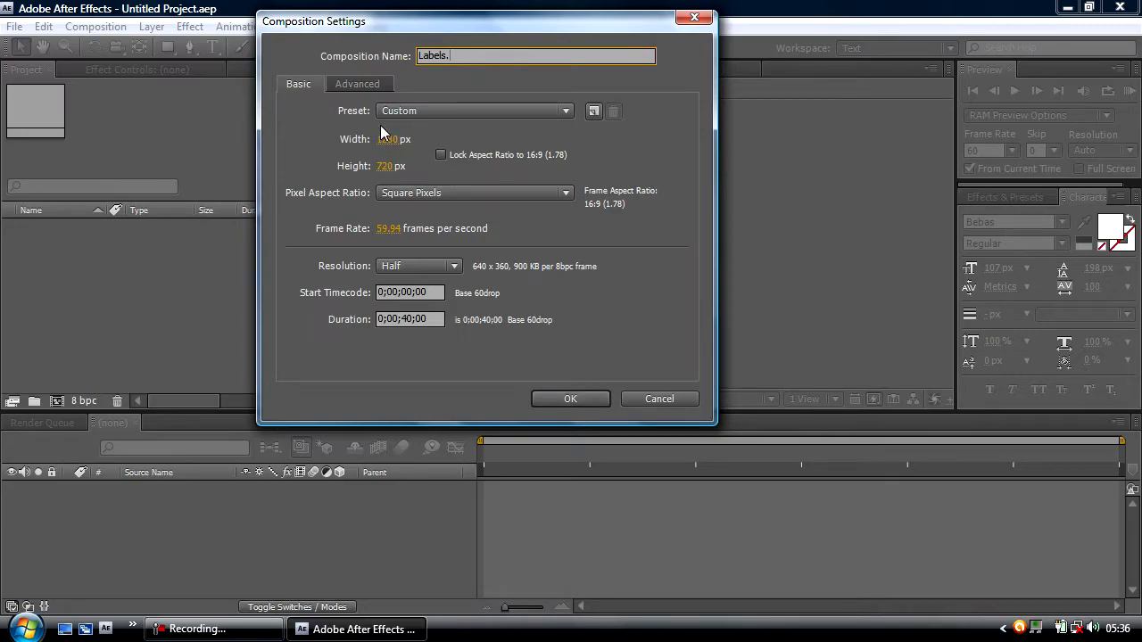
Create the 1280 × 720 composition "Labels." at 59.94 fps with a 40-second duration
click(571, 401)
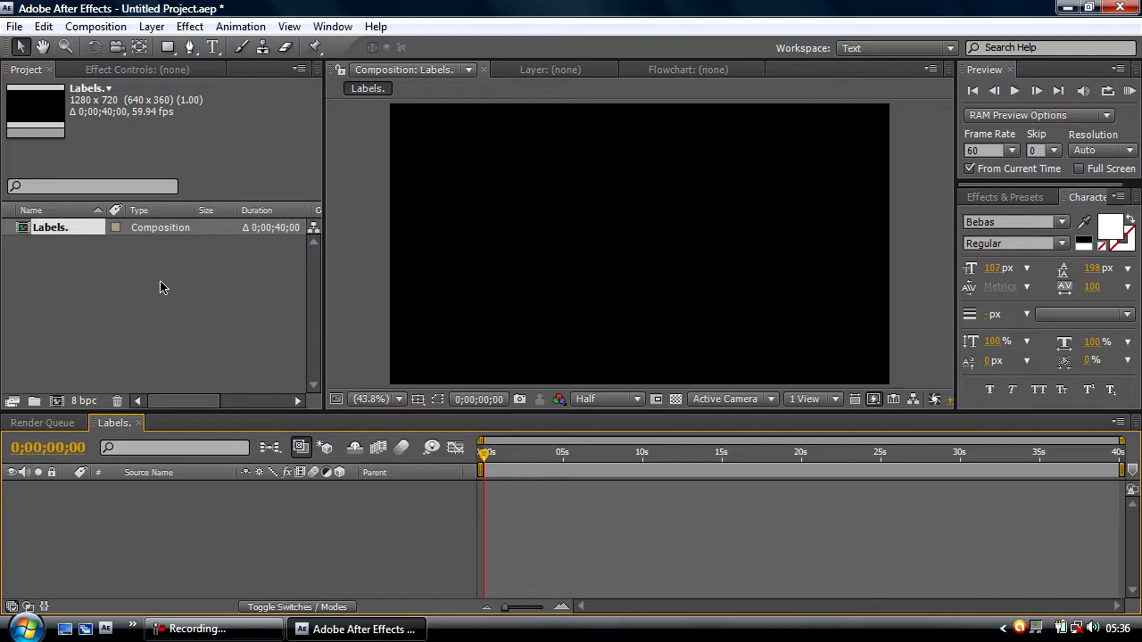
click(161, 287)
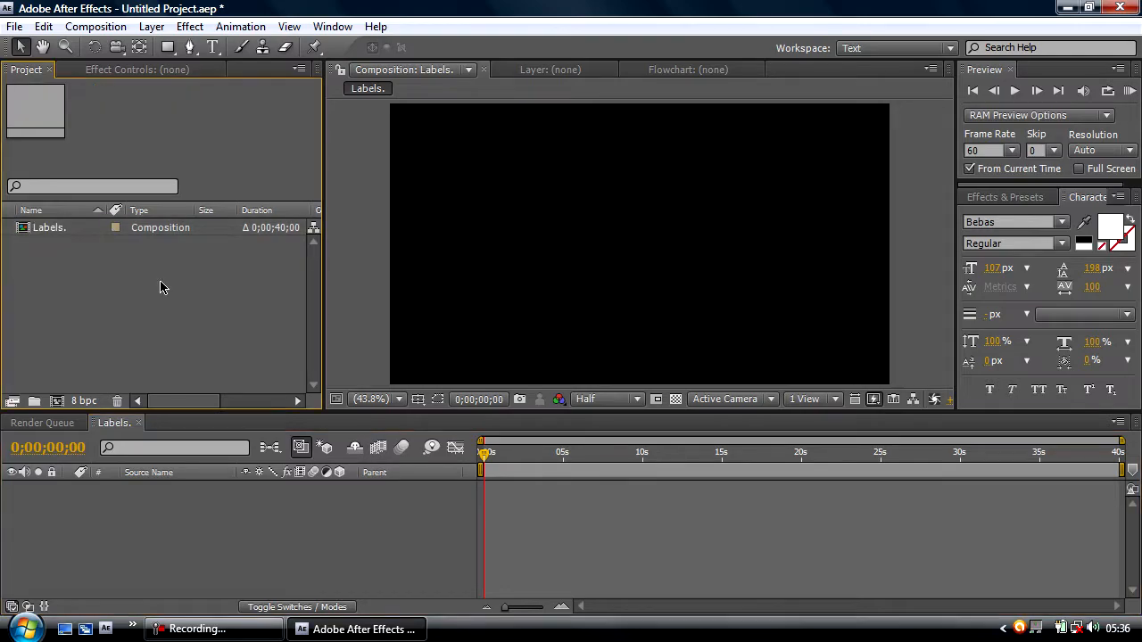
Import the Countdown 2 video clip from the COD 4 RAW folder as footage
click(15, 27)
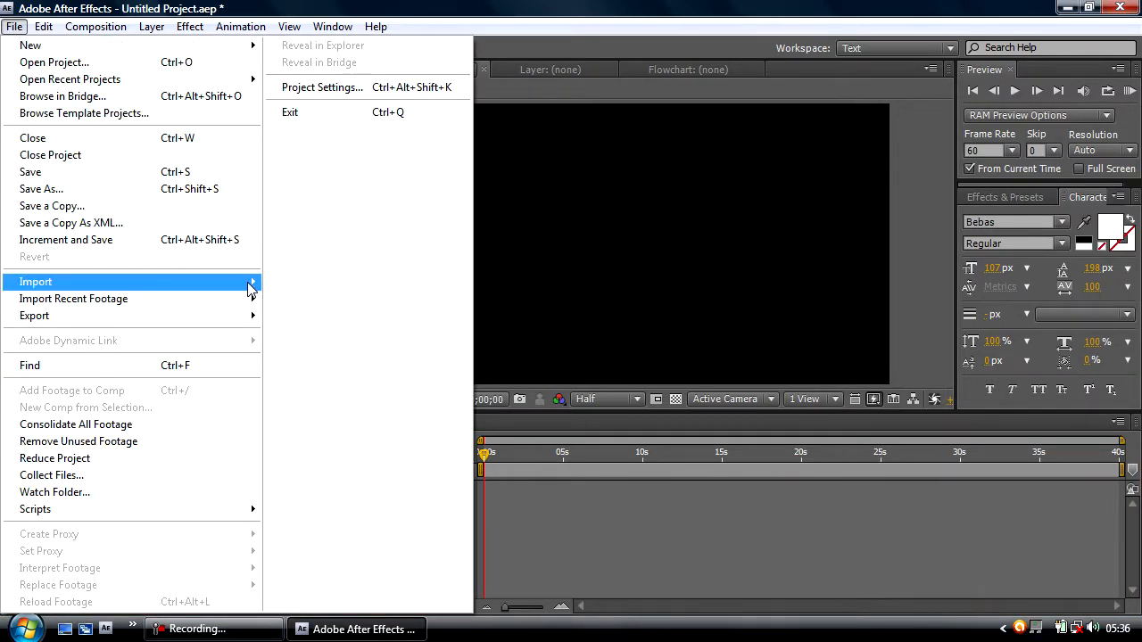
mouse_move(249, 282)
click(488, 535)
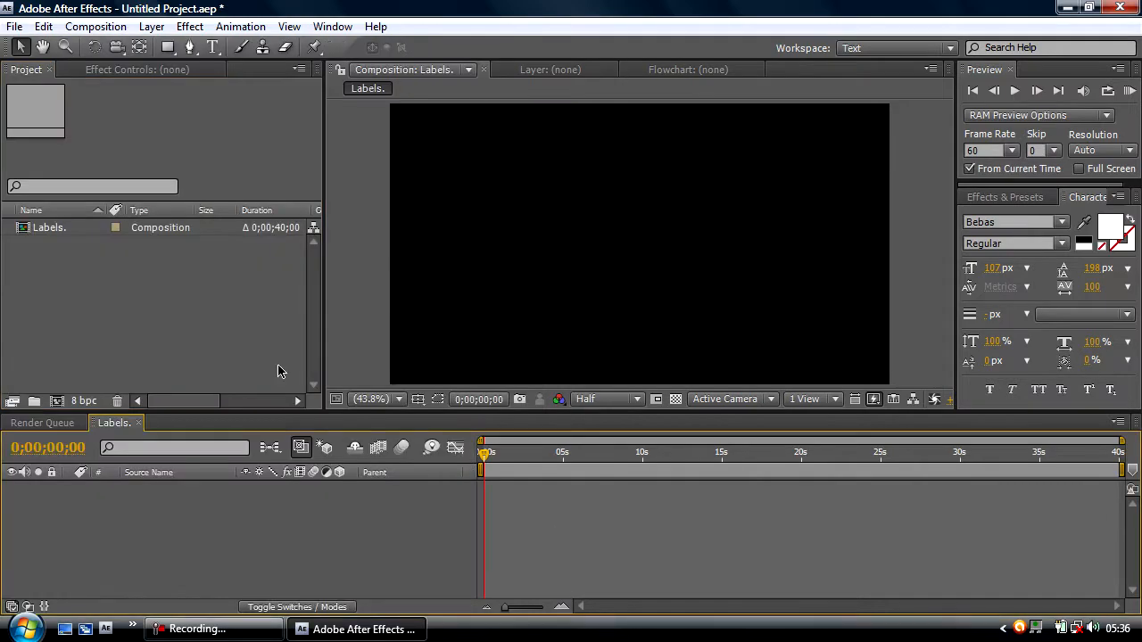
double_click(132, 281)
drag(492, 189, 493, 268)
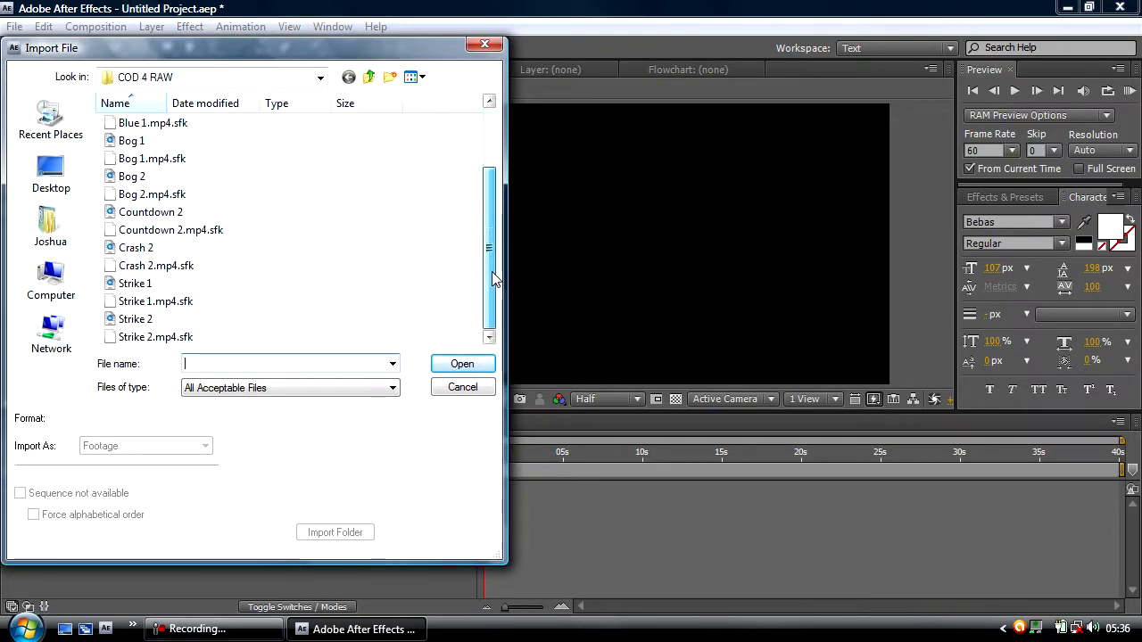
click(194, 214)
click(464, 364)
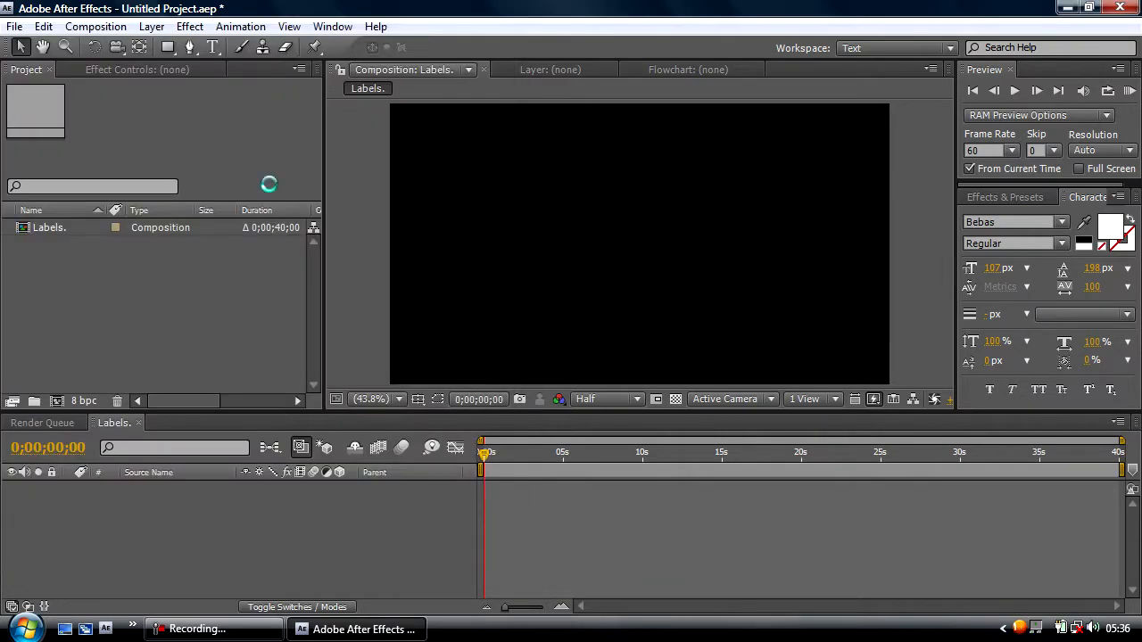
Add the Countdown 2.mp4 footage to the Labels. composition as a layer starting at 0;00;00;00
click(86, 279)
drag(61, 228, 140, 515)
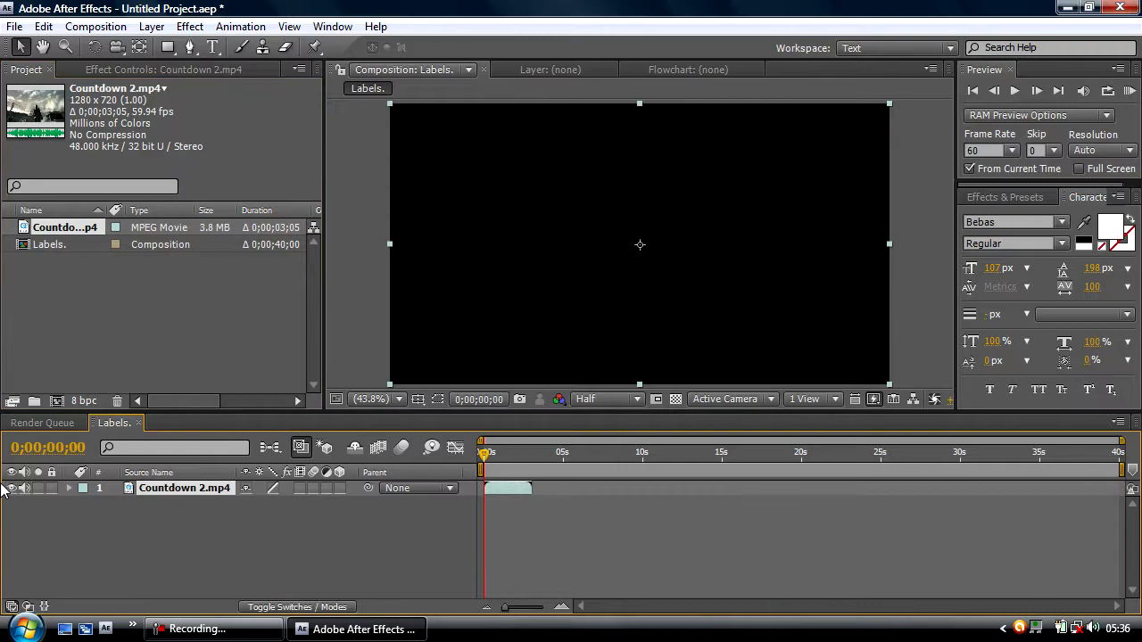
Freeze the Countdown 2.mp4 layer on the frame at 0;00;01;31
click(508, 455)
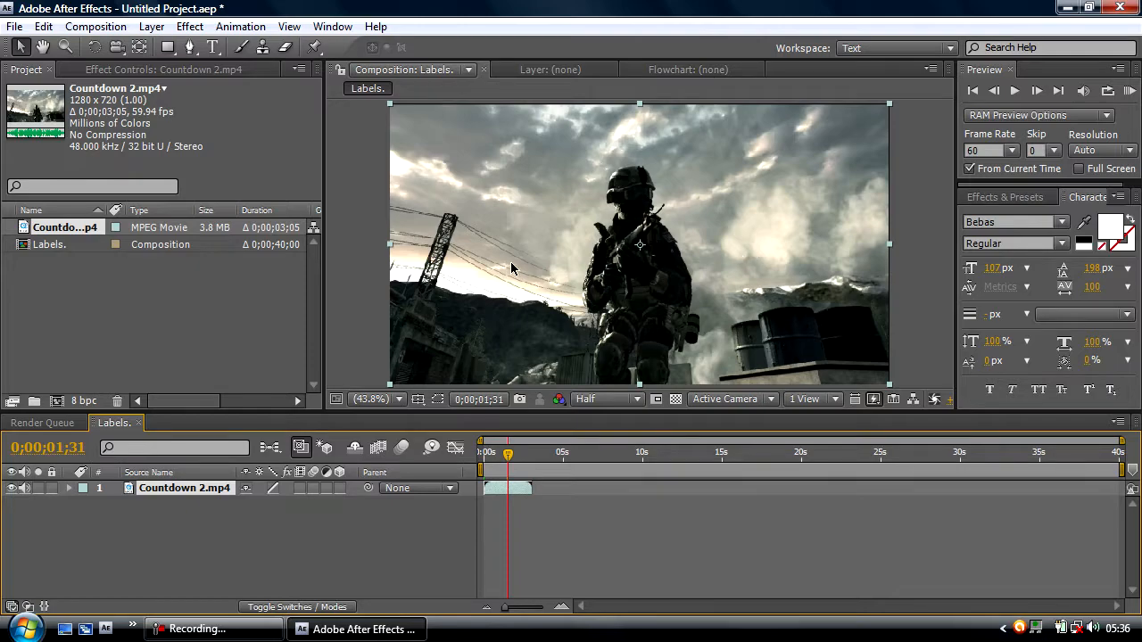
right_click(515, 494)
mouse_move(732, 134)
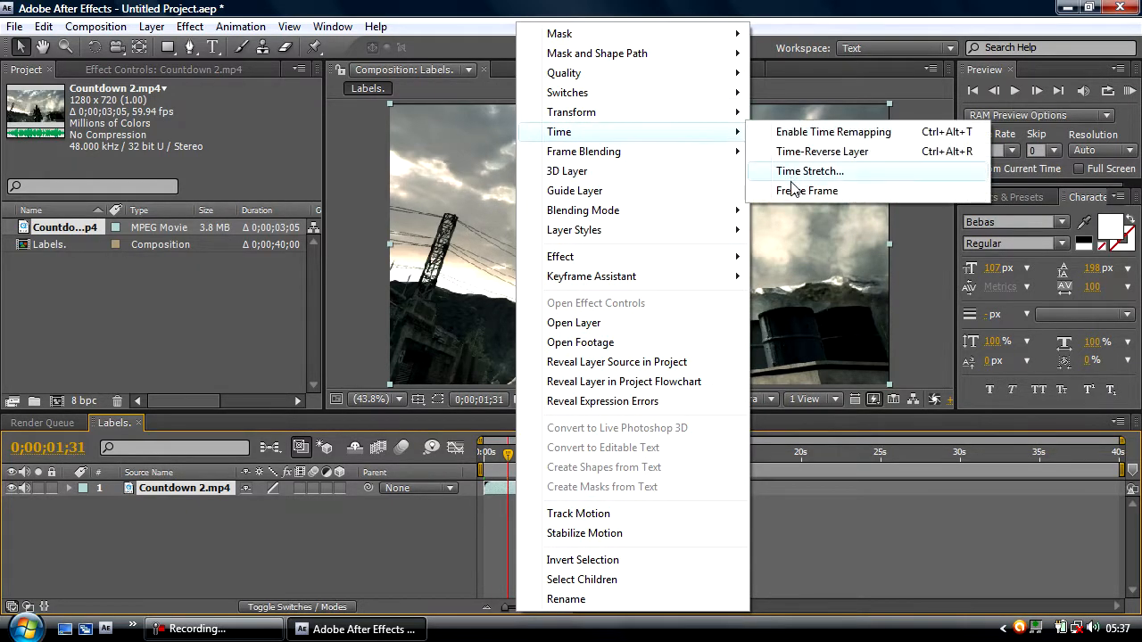
click(796, 190)
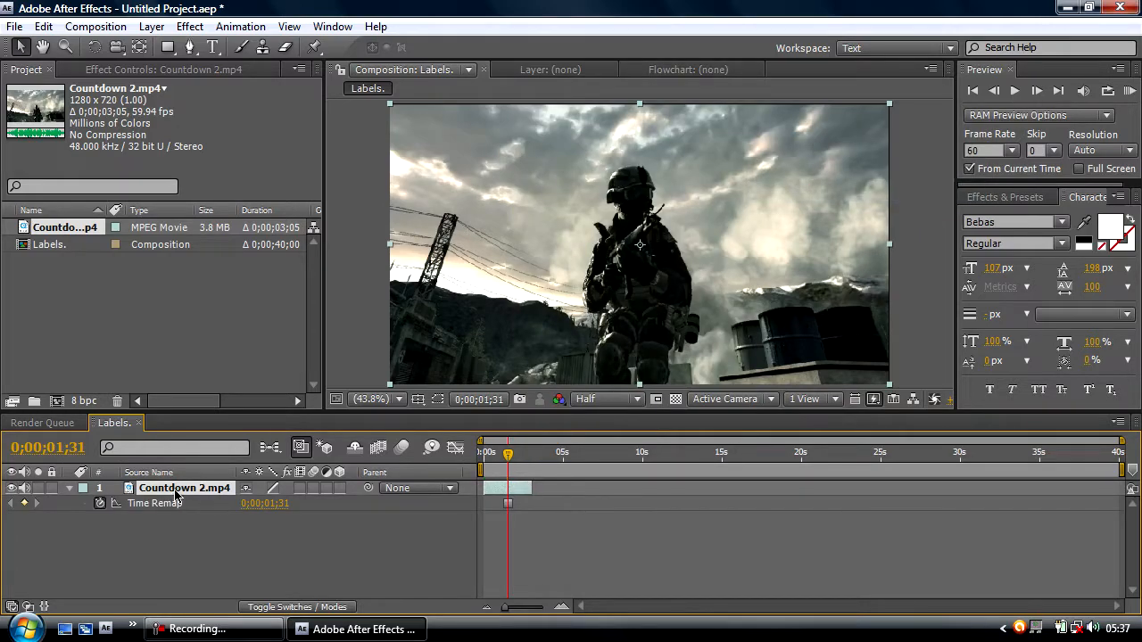
Duplicate the frozen Countdown 2.mp4 layer and select the upper copy
key(ctrl+d)
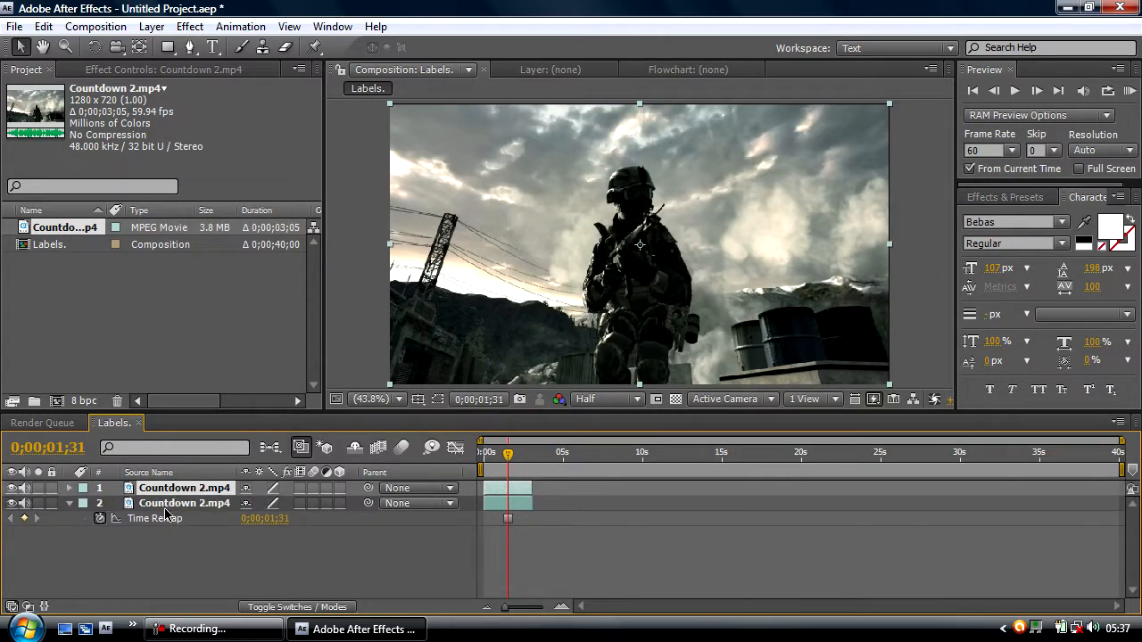
click(165, 504)
click(168, 494)
click(194, 505)
click(194, 489)
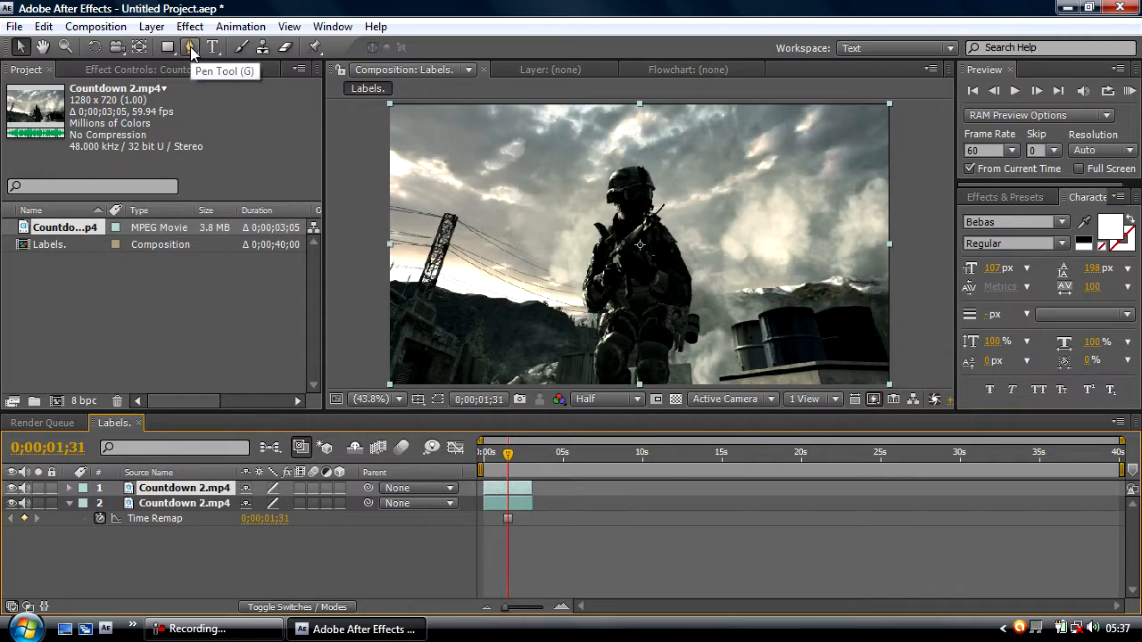
Trace a closed Pen tool mask around the soldier's whole outline on the upper Countdown 2.mp4 layer
click(191, 50)
click(375, 399)
click(407, 259)
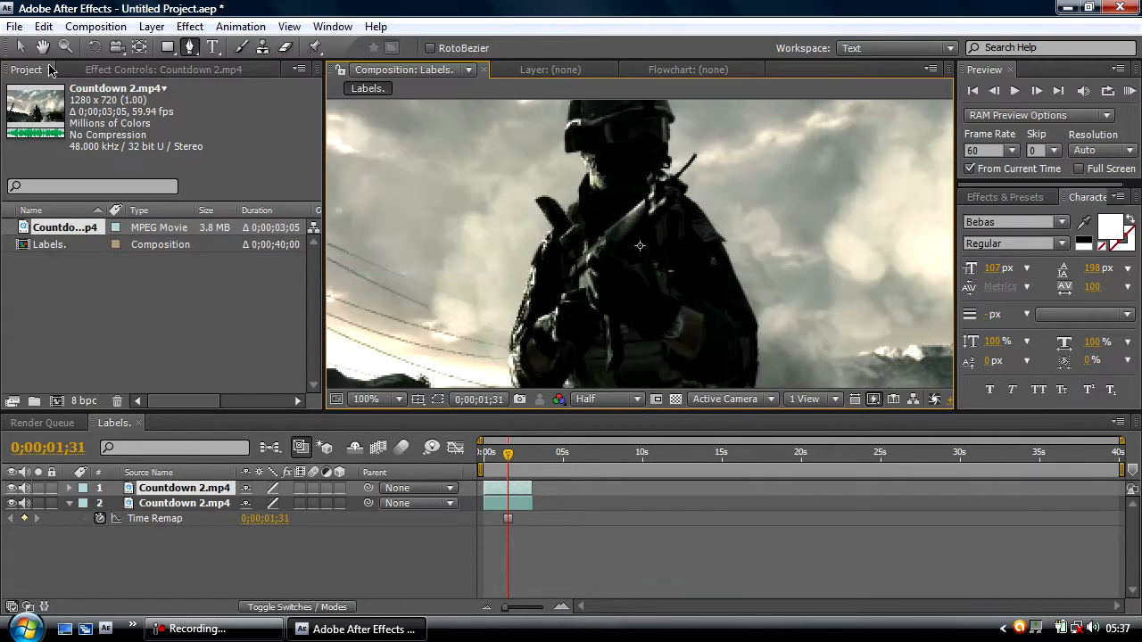
click(44, 48)
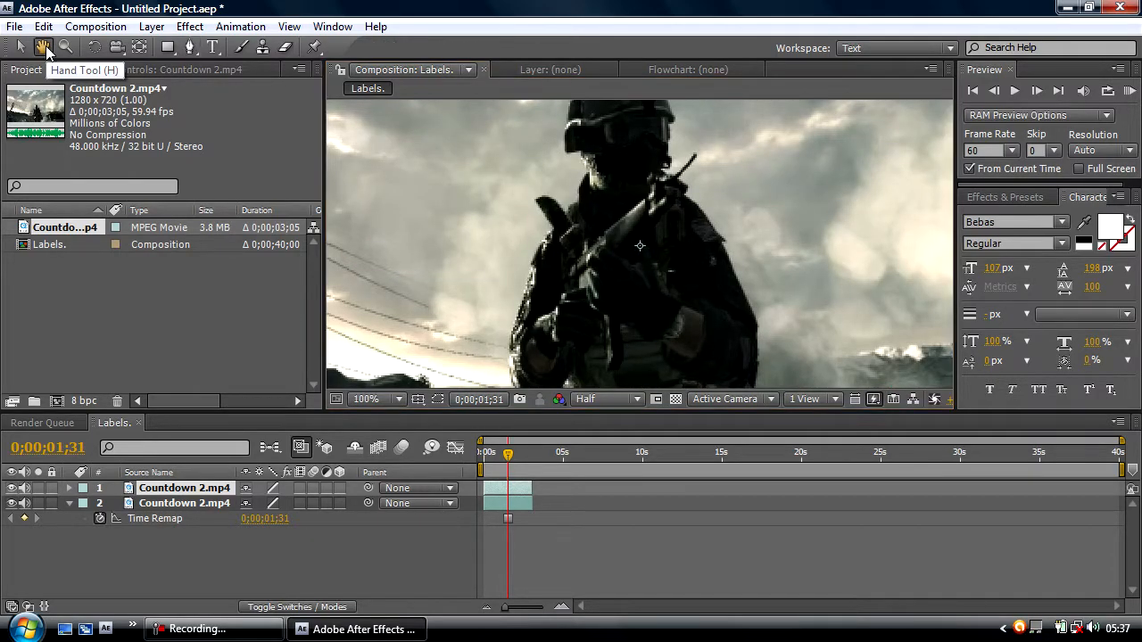
drag(559, 219, 562, 266)
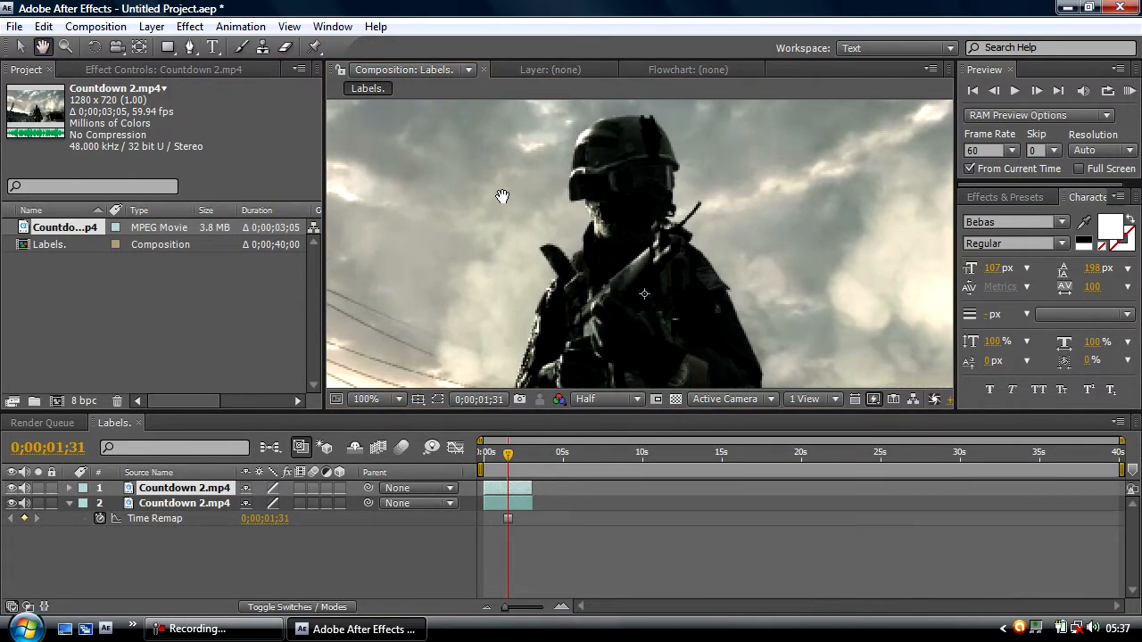
click(188, 49)
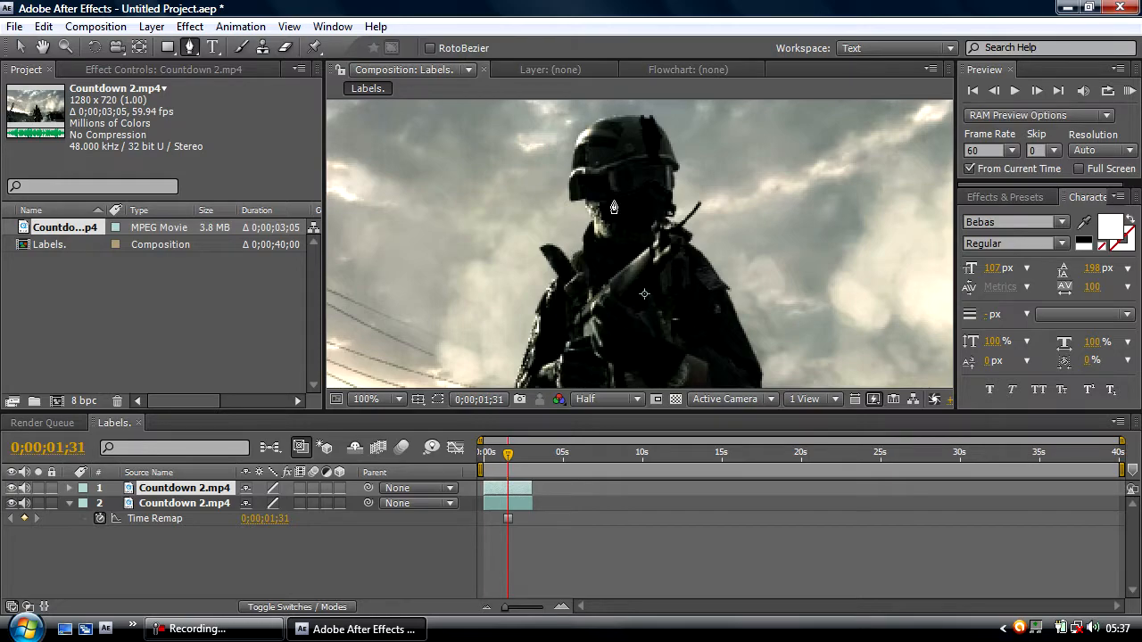
click(569, 258)
click(578, 249)
click(582, 229)
click(592, 217)
click(586, 201)
click(578, 204)
click(567, 196)
click(573, 145)
click(672, 189)
click(675, 211)
click(677, 220)
click(692, 208)
click(702, 202)
click(689, 227)
click(695, 236)
click(704, 253)
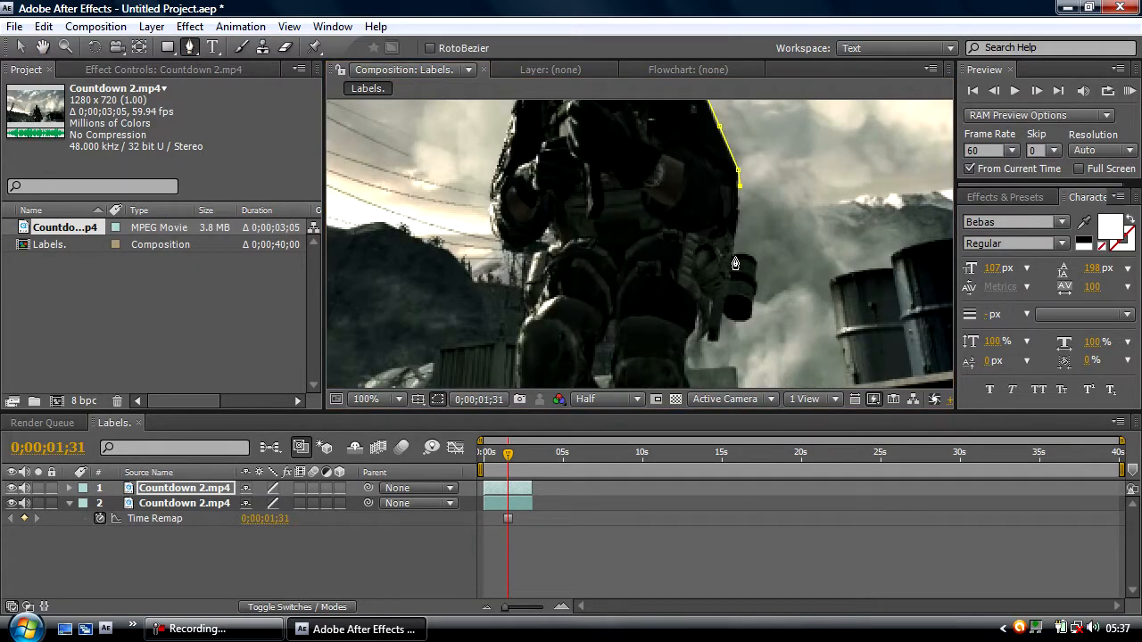
click(750, 256)
click(758, 284)
click(755, 309)
click(742, 321)
click(723, 315)
click(723, 339)
click(706, 344)
click(694, 359)
click(687, 377)
drag(685, 393, 674, 289)
click(671, 309)
click(633, 314)
click(608, 312)
click(600, 265)
click(602, 217)
click(583, 261)
click(589, 306)
click(563, 313)
click(505, 294)
click(519, 211)
click(510, 193)
click(518, 163)
click(519, 143)
click(499, 150)
click(487, 134)
click(478, 113)
click(43, 48)
drag(421, 158, 424, 301)
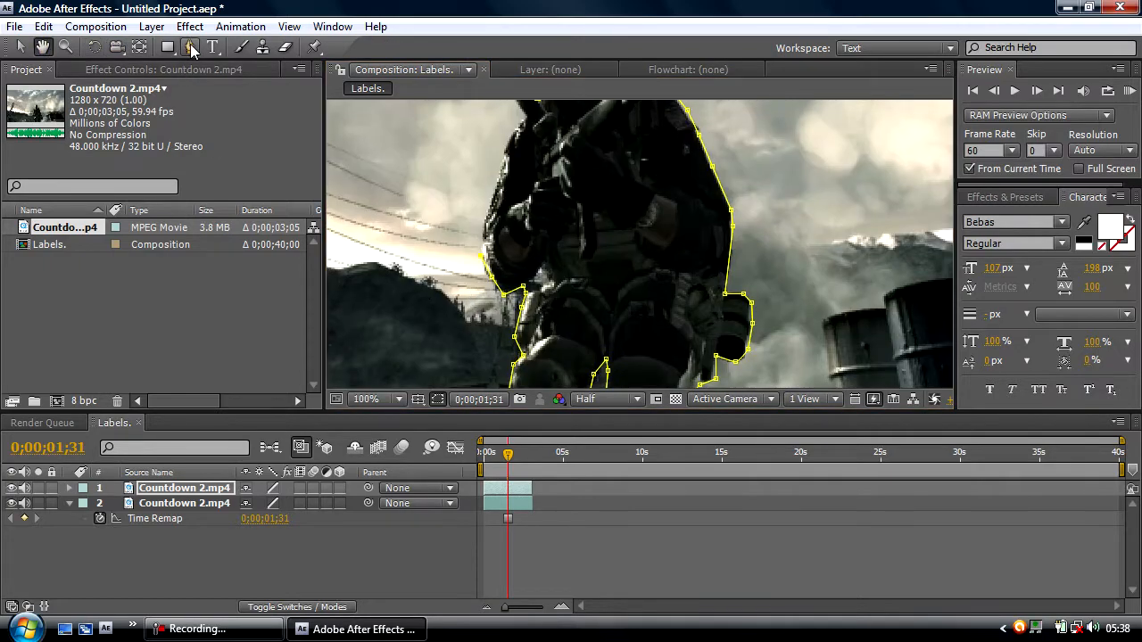
click(190, 47)
drag(514, 108, 514, 191)
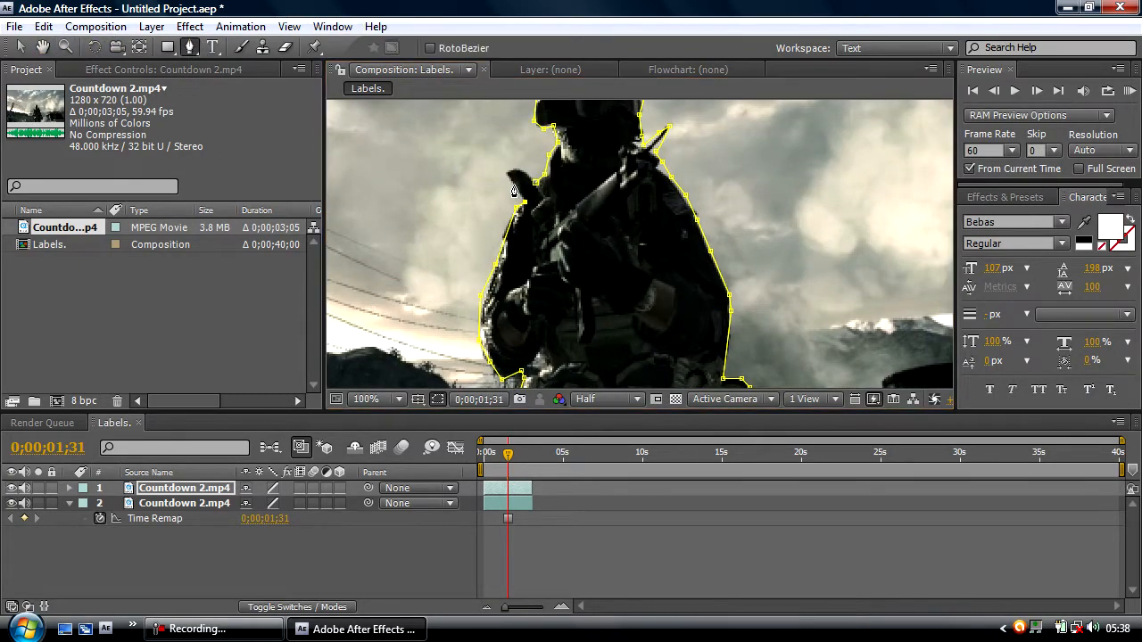
click(365, 399)
click(383, 106)
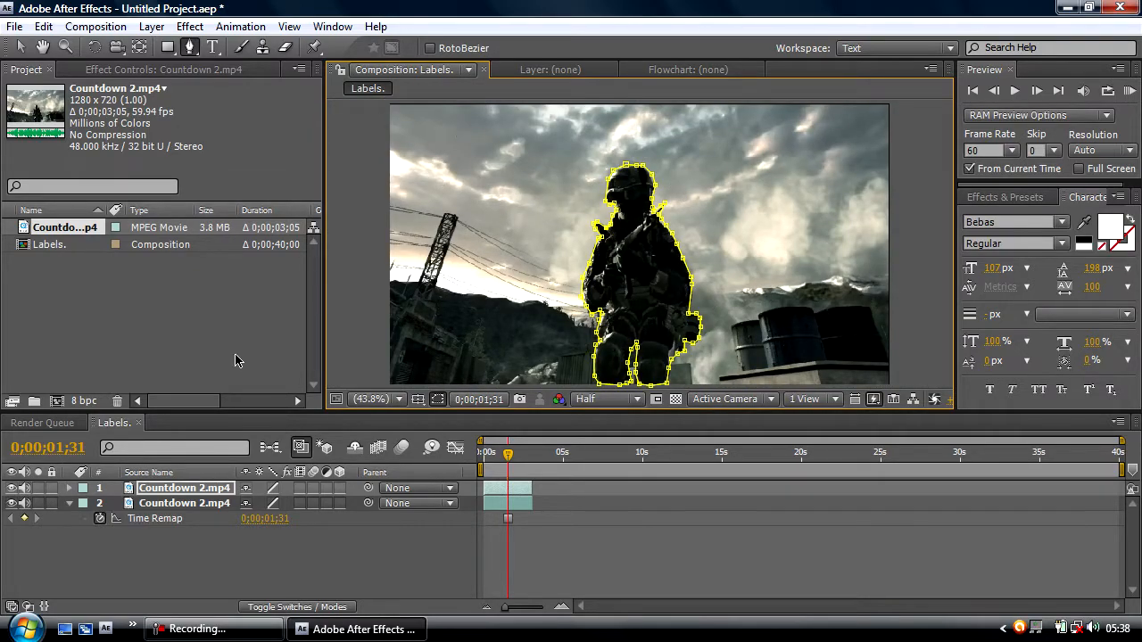
Apply the Gaussian Blur effect to the lower Countdown 2.mp4 layer
click(171, 508)
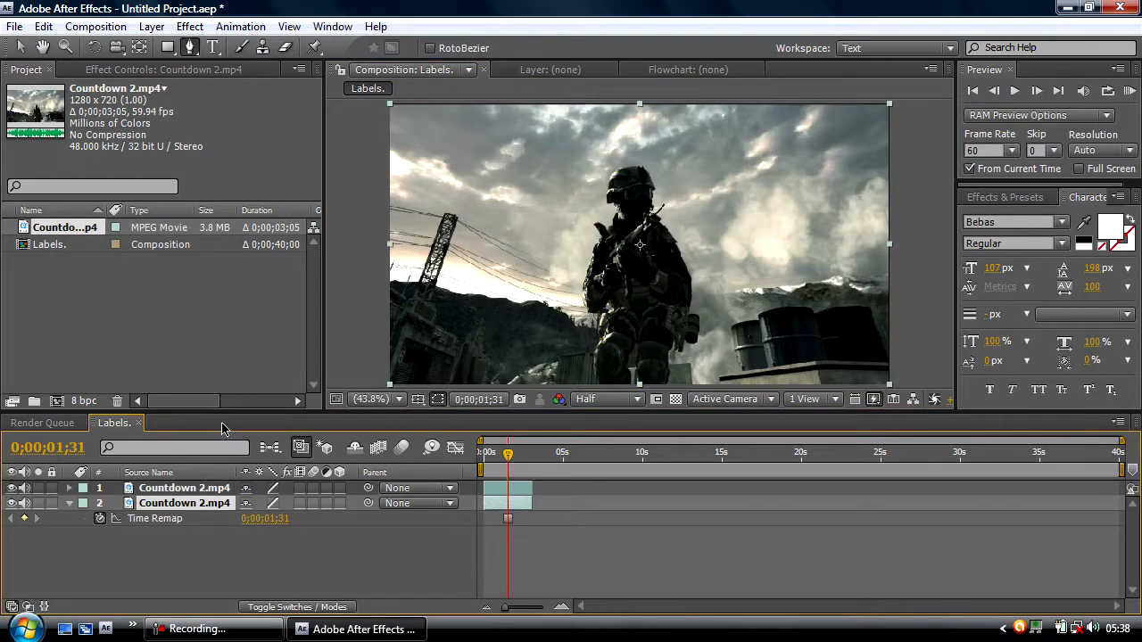
click(198, 30)
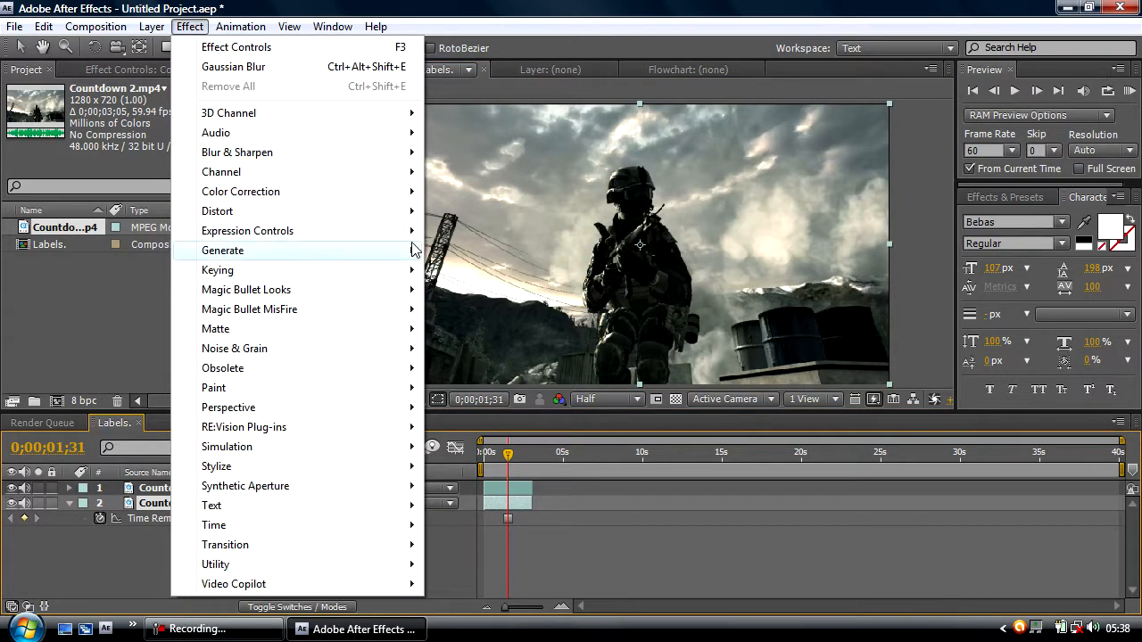
mouse_move(401, 159)
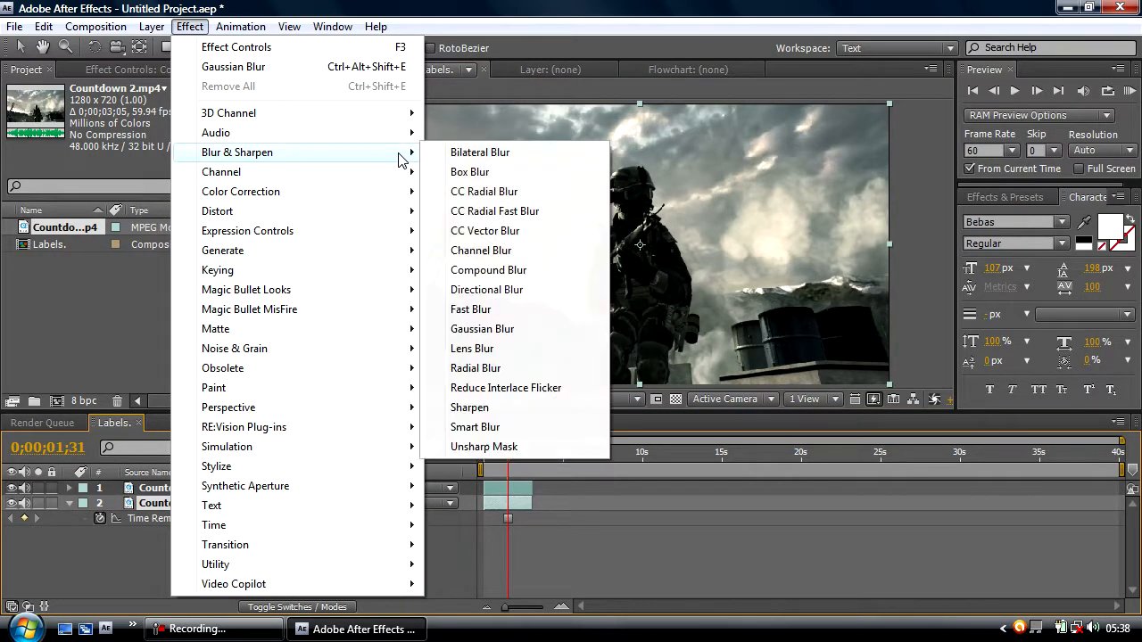
click(495, 328)
key(v)
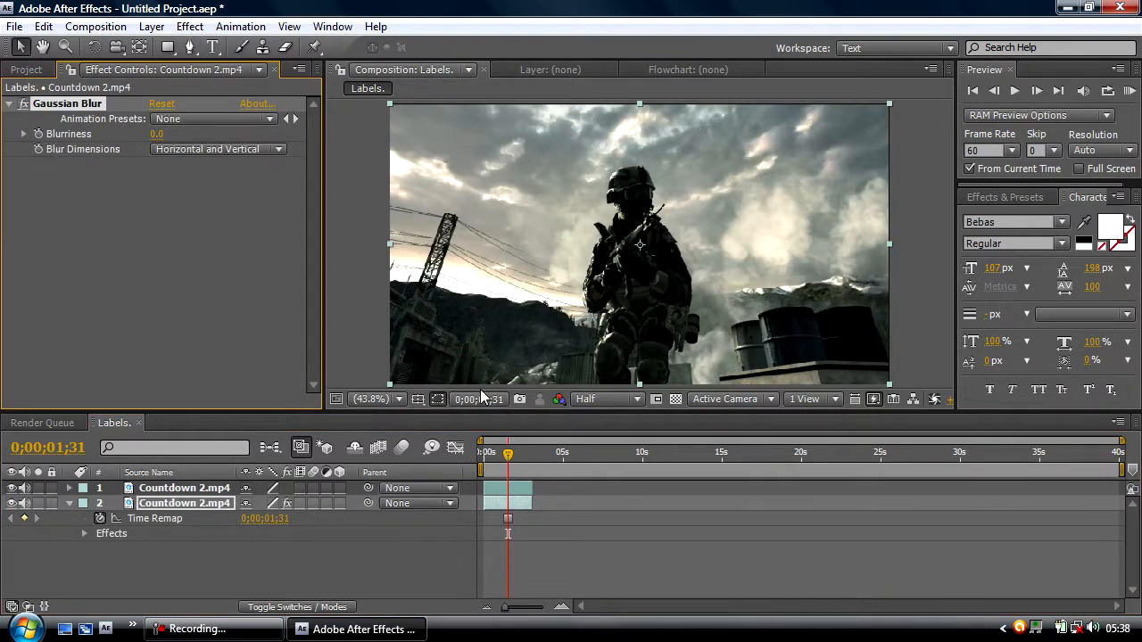
Set the Gaussian Blur's blurriness to 4.5 and collapse the effect's settings
click(156, 134)
text(4.5)
key(Return)
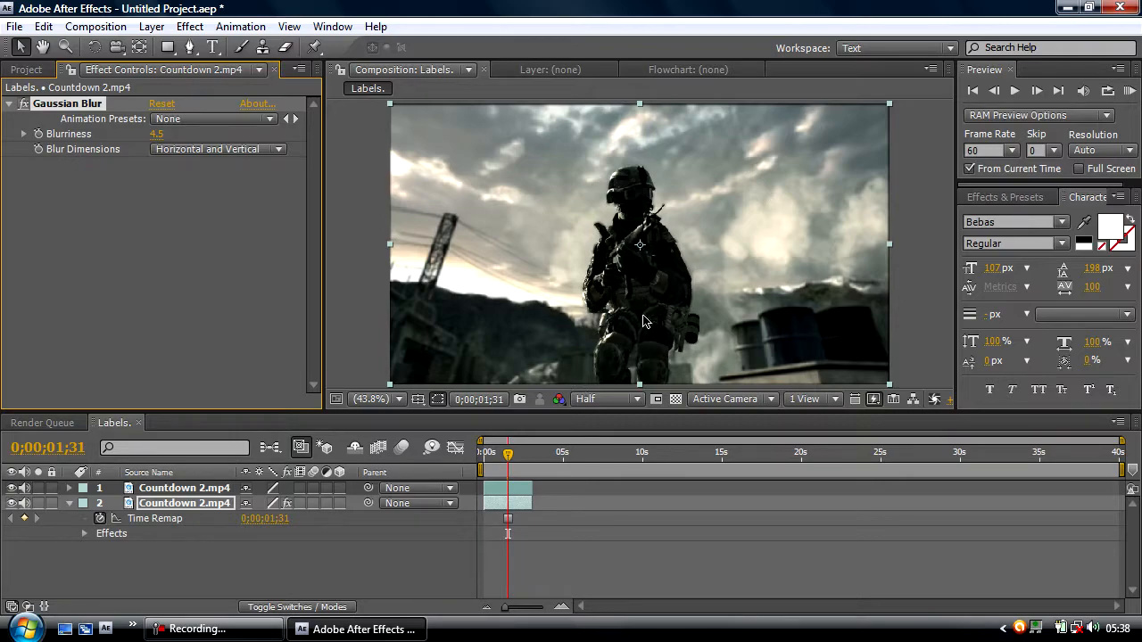
click(11, 105)
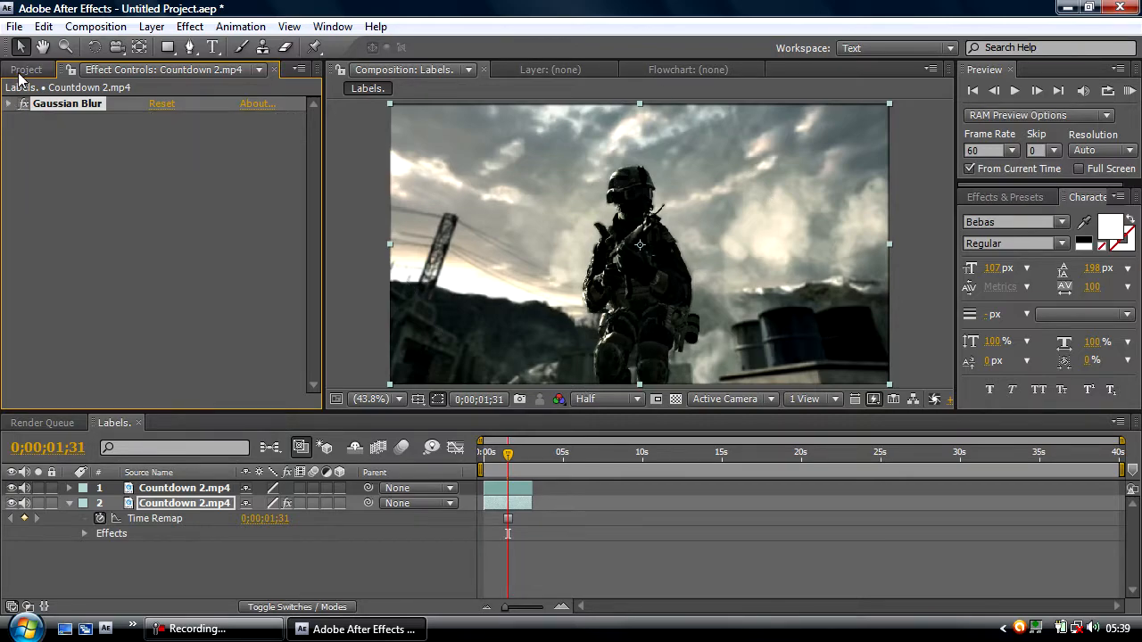
Create a second composition named "Making Labels." at 1280 × 720, 59.94 fps and 40 seconds long
click(23, 71)
click(160, 335)
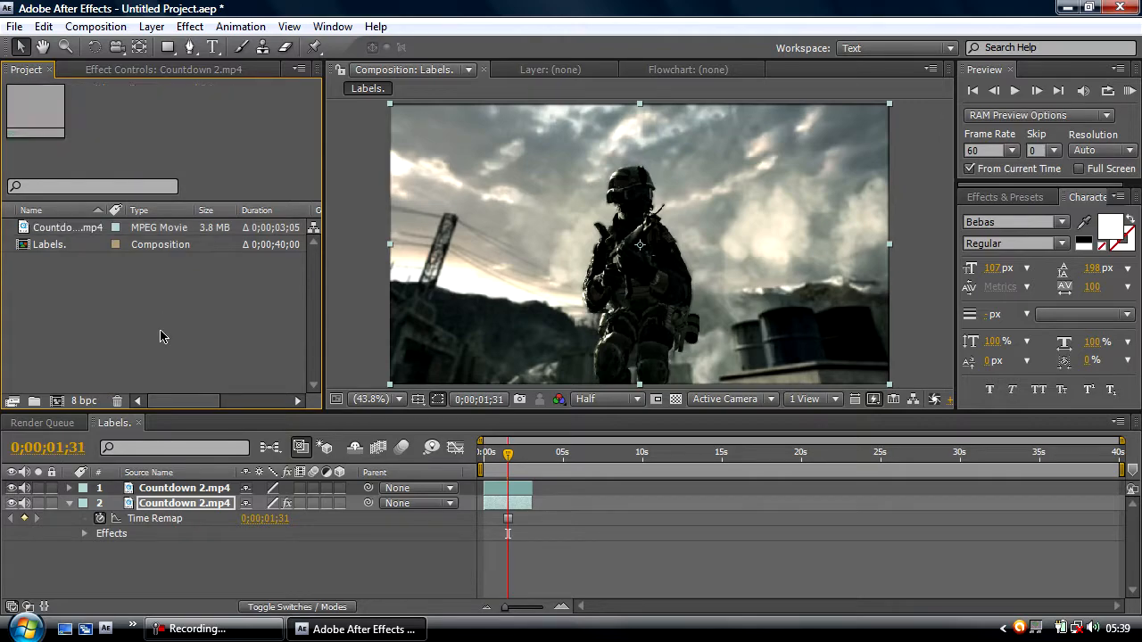
click(82, 27)
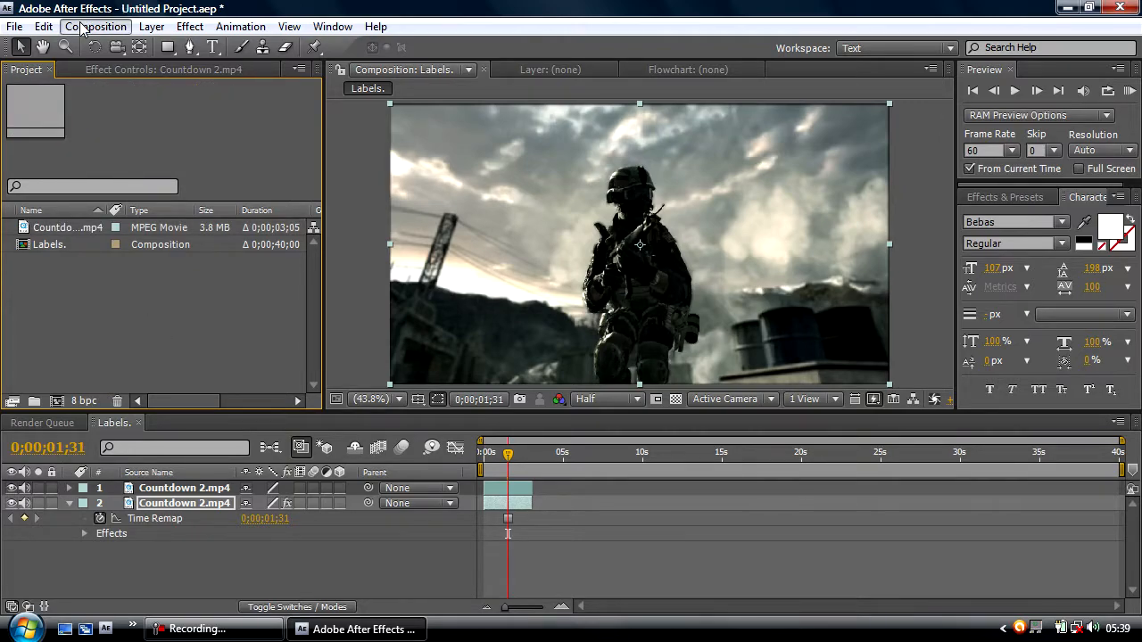
click(127, 47)
text(Making L)
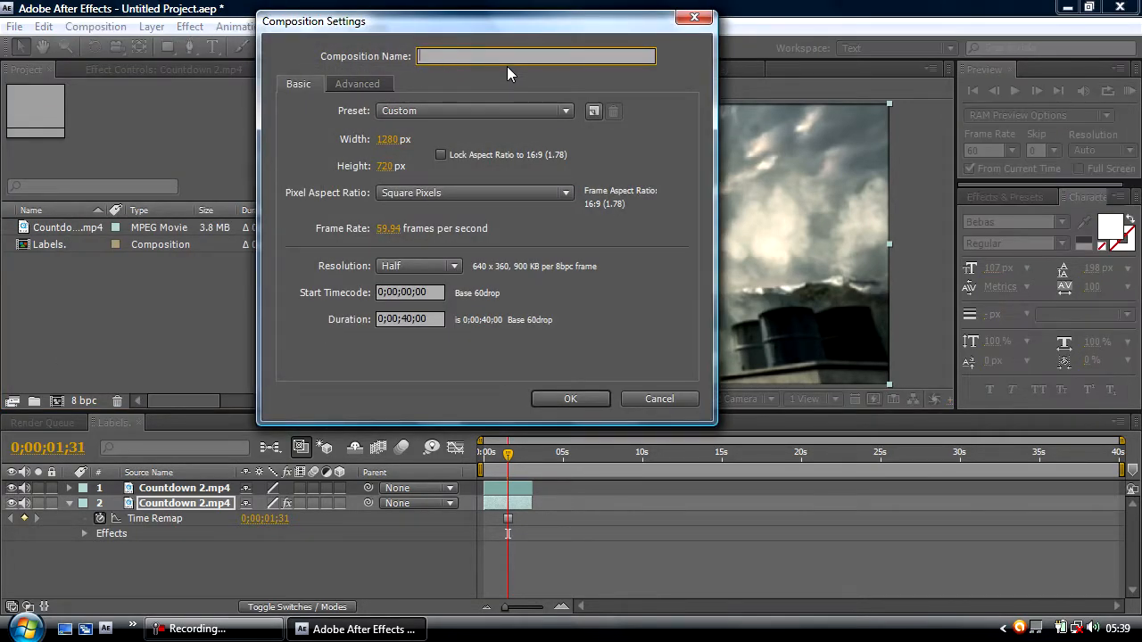
text(abels.)
click(569, 401)
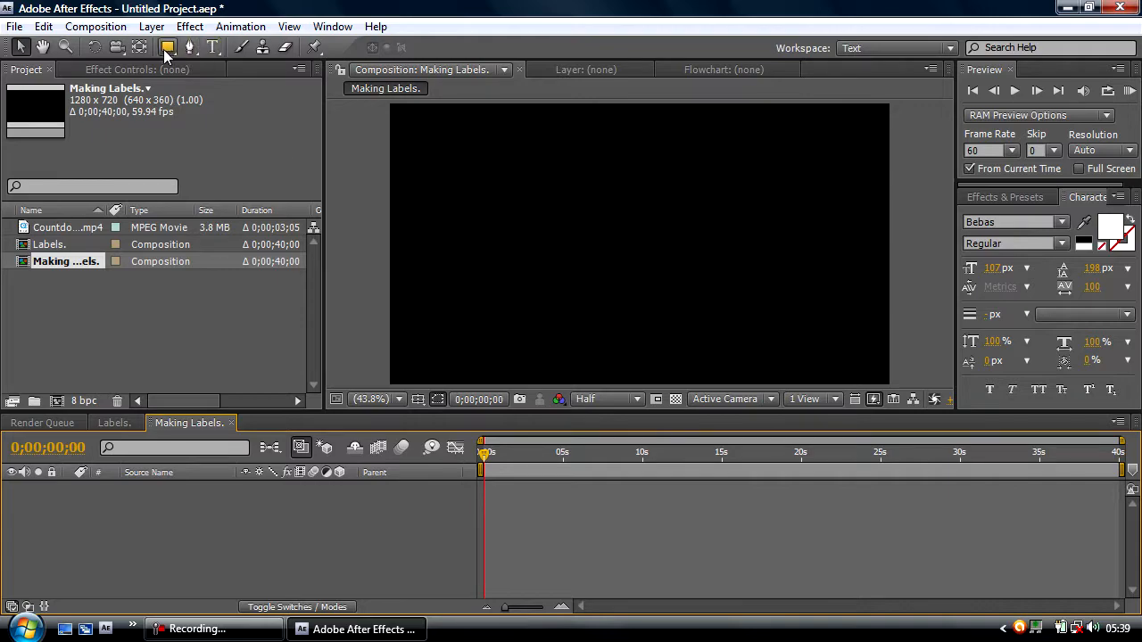
Draw a wide, short rectangle with red fill EE0B11 just above the centre of the Making Labels. composition
click(167, 47)
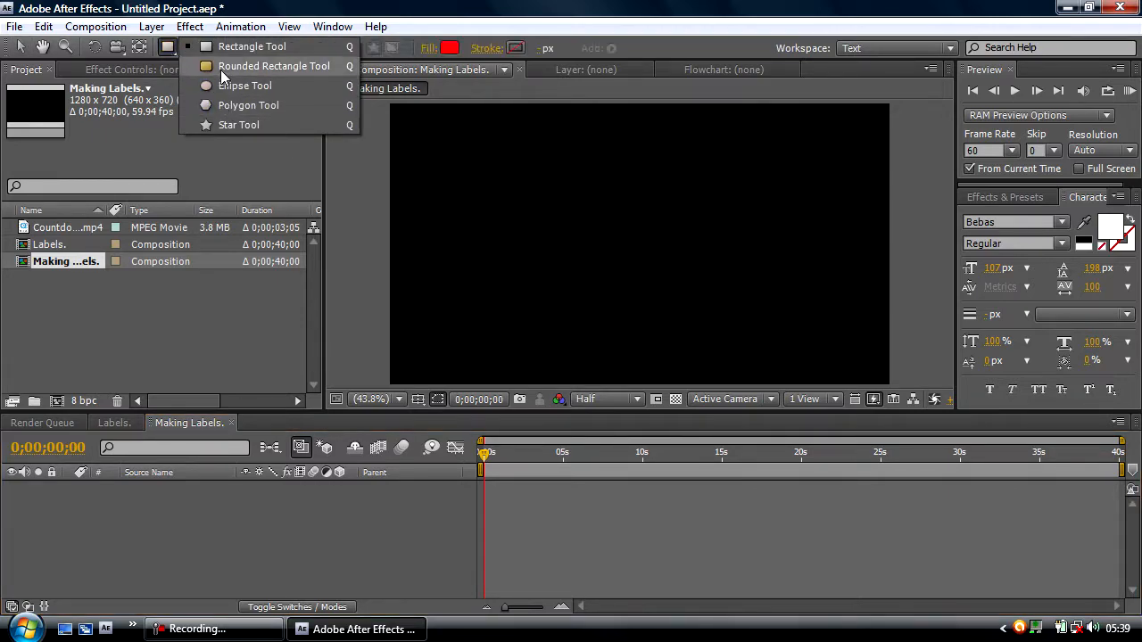
click(212, 48)
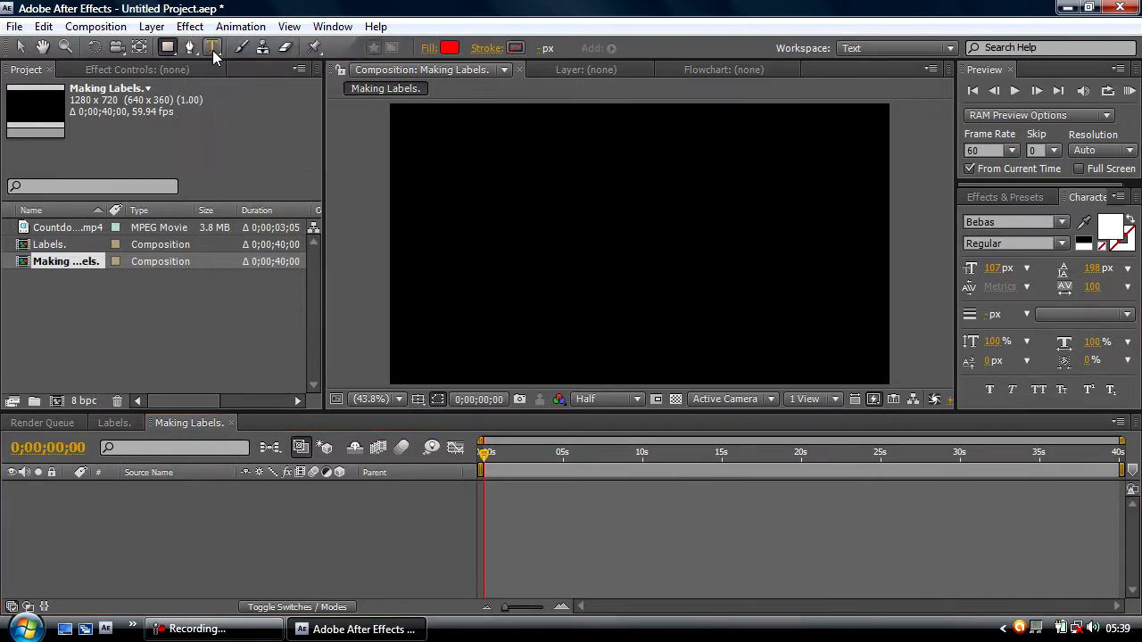
click(449, 48)
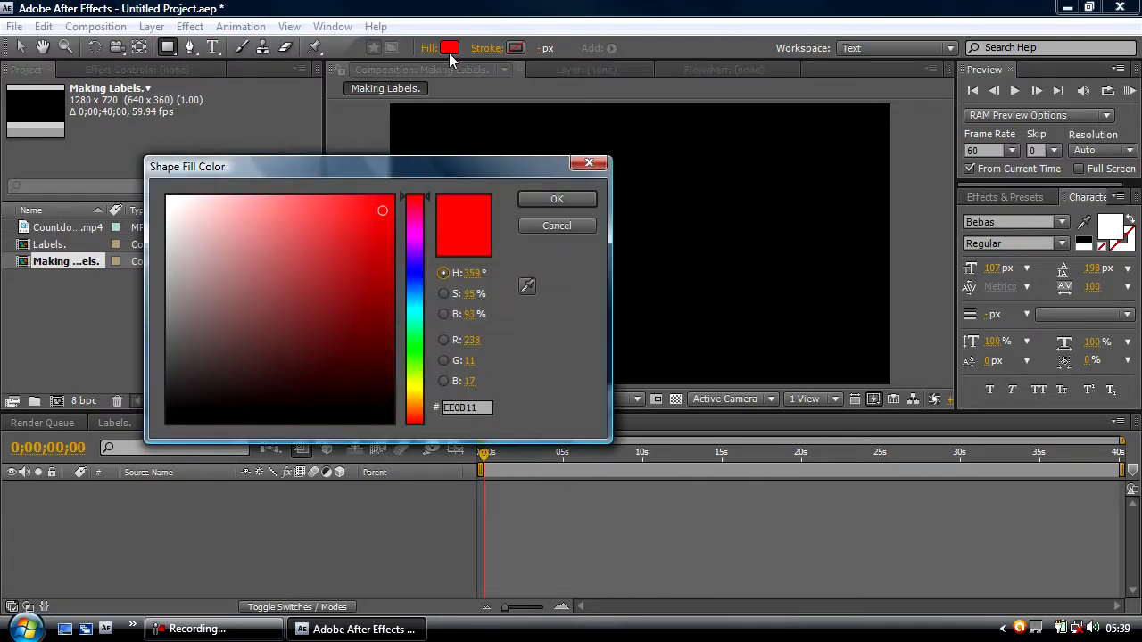
click(555, 204)
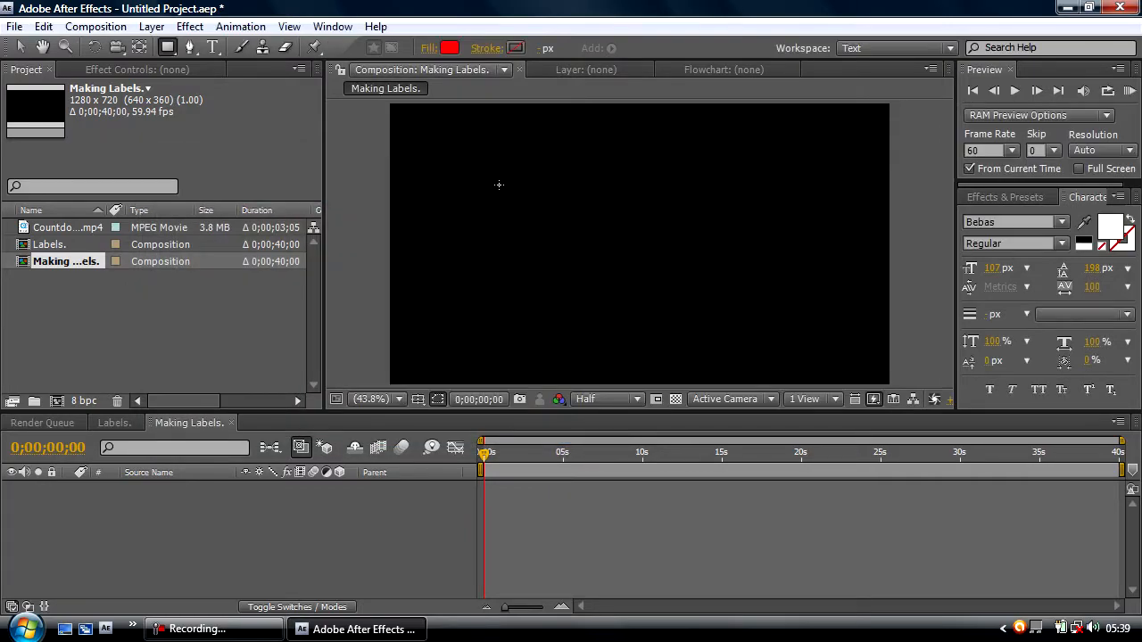
drag(496, 181, 713, 227)
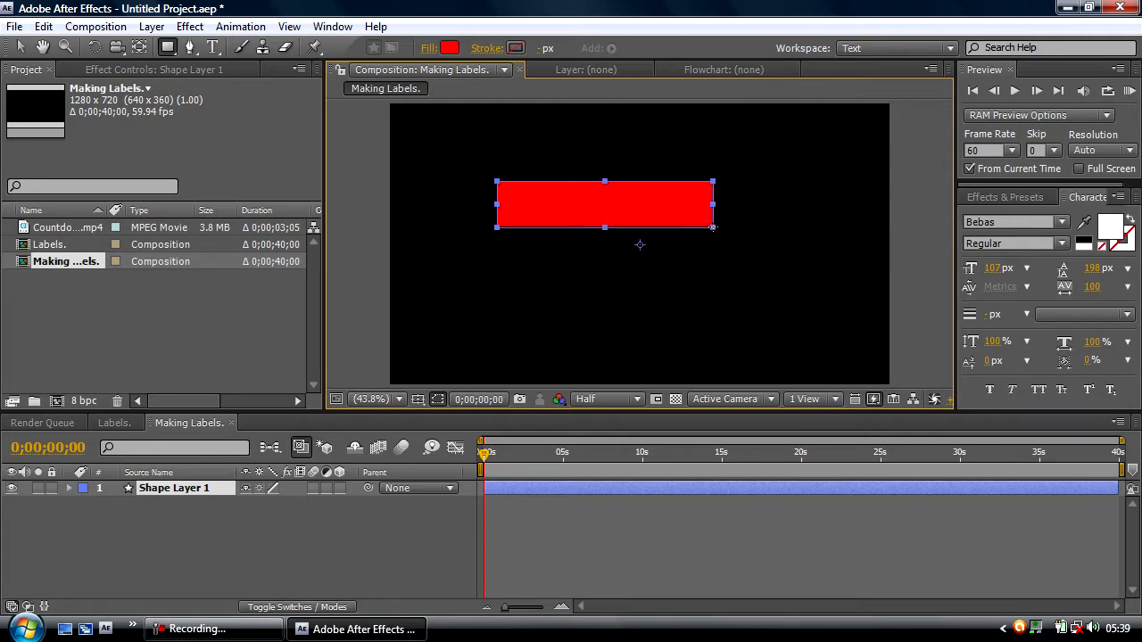
Add the text "VOLEH." in white and position it over the red rectangle
click(212, 47)
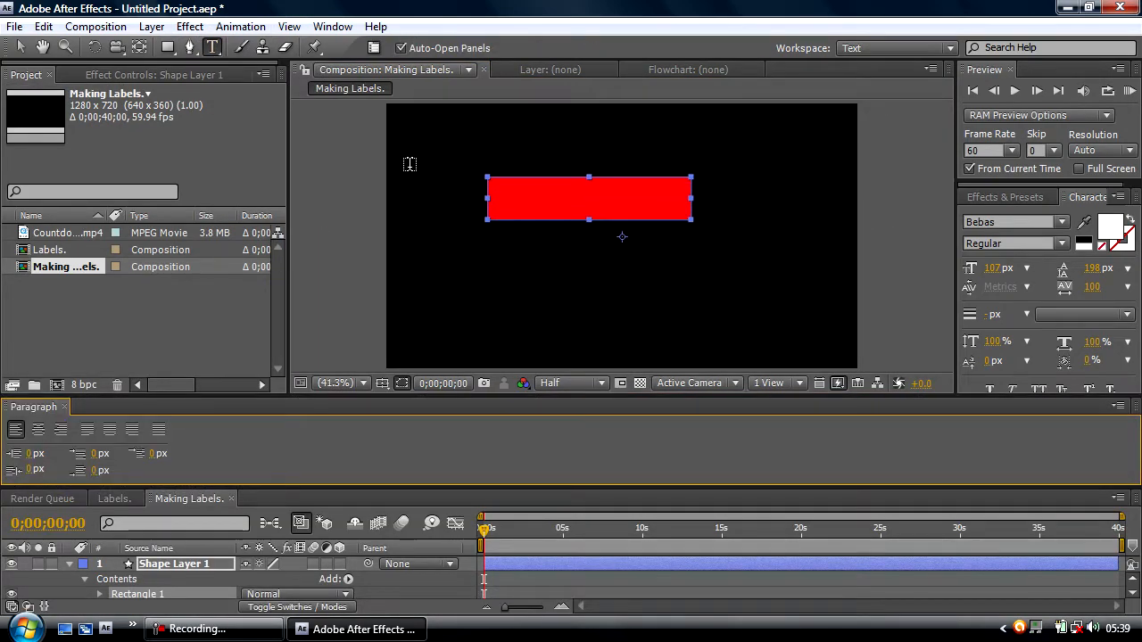
click(508, 198)
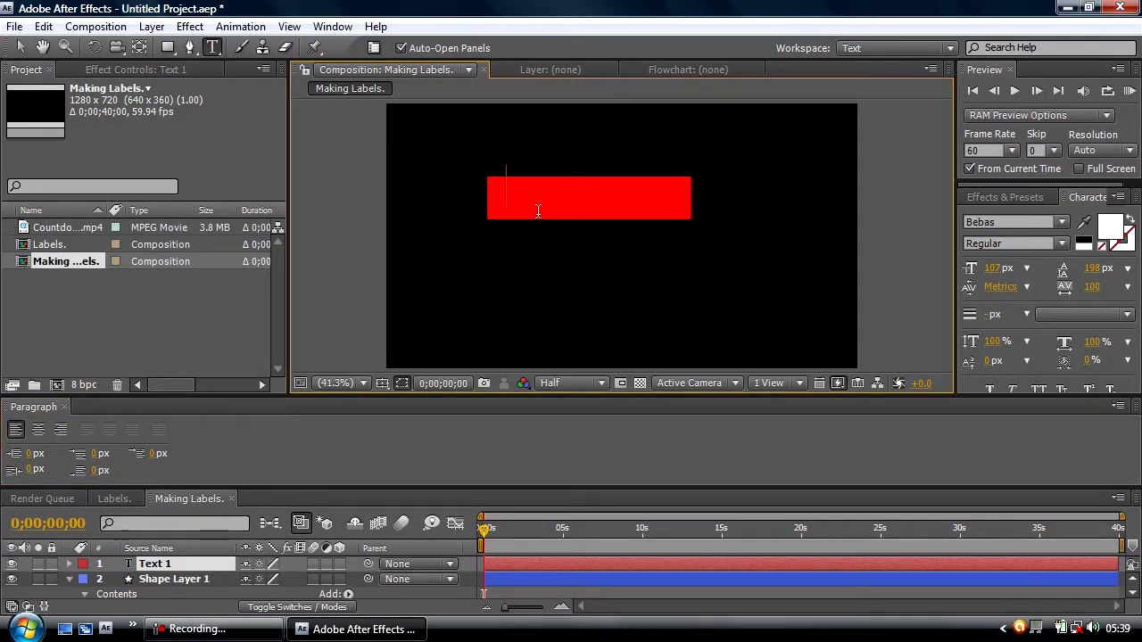
text(VOLEH.)
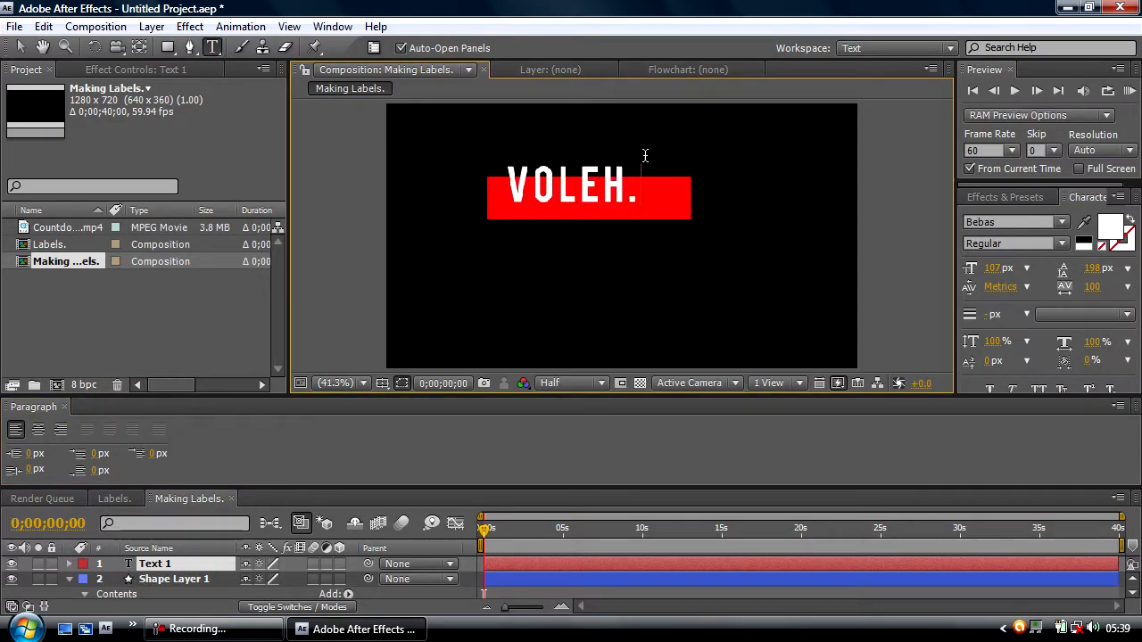
drag(662, 164, 481, 163)
drag(552, 196, 570, 206)
click(666, 201)
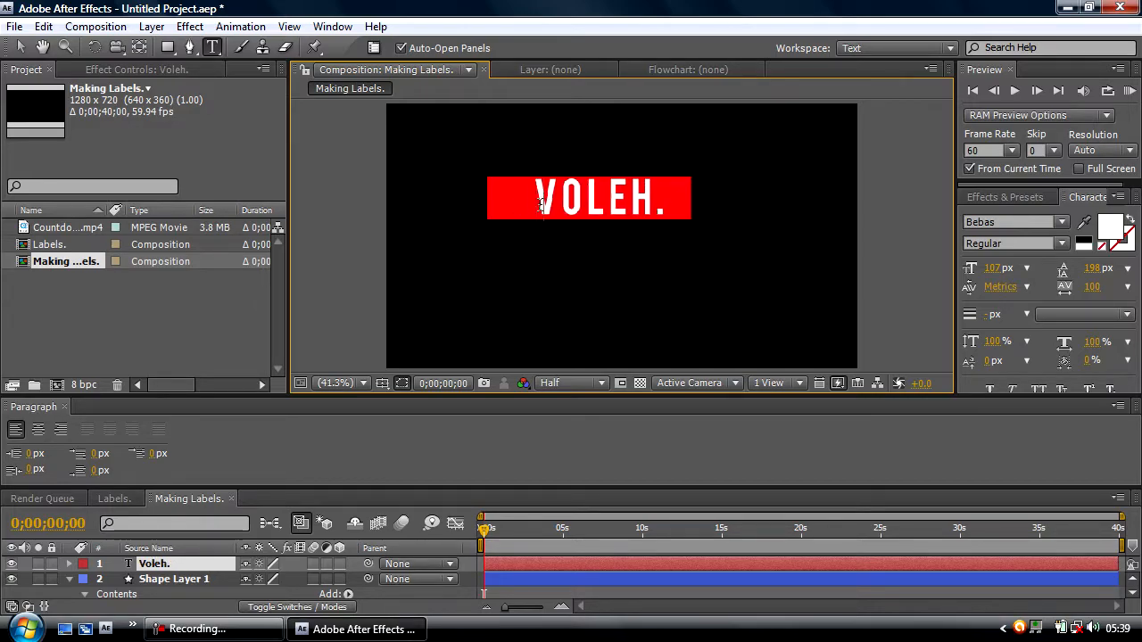
Insert "THE" before "VOLEH." and shift the text so it starts at the red rectangle's left edge
key(BackSpace)
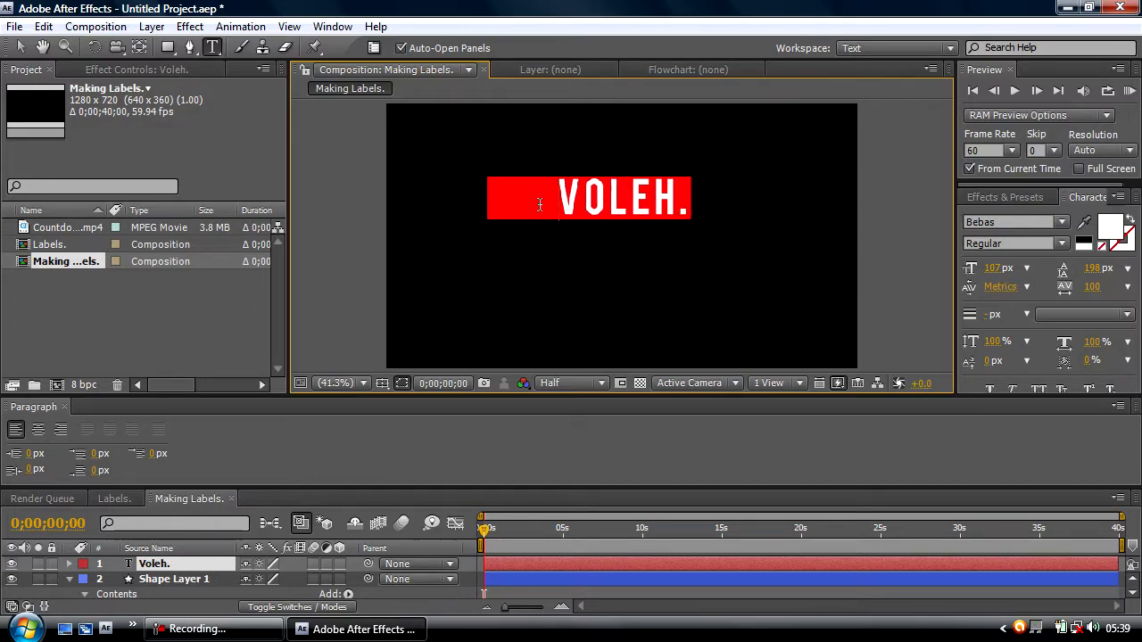
text(THE)
drag(518, 194, 622, 221)
click(607, 200)
drag(542, 211, 501, 209)
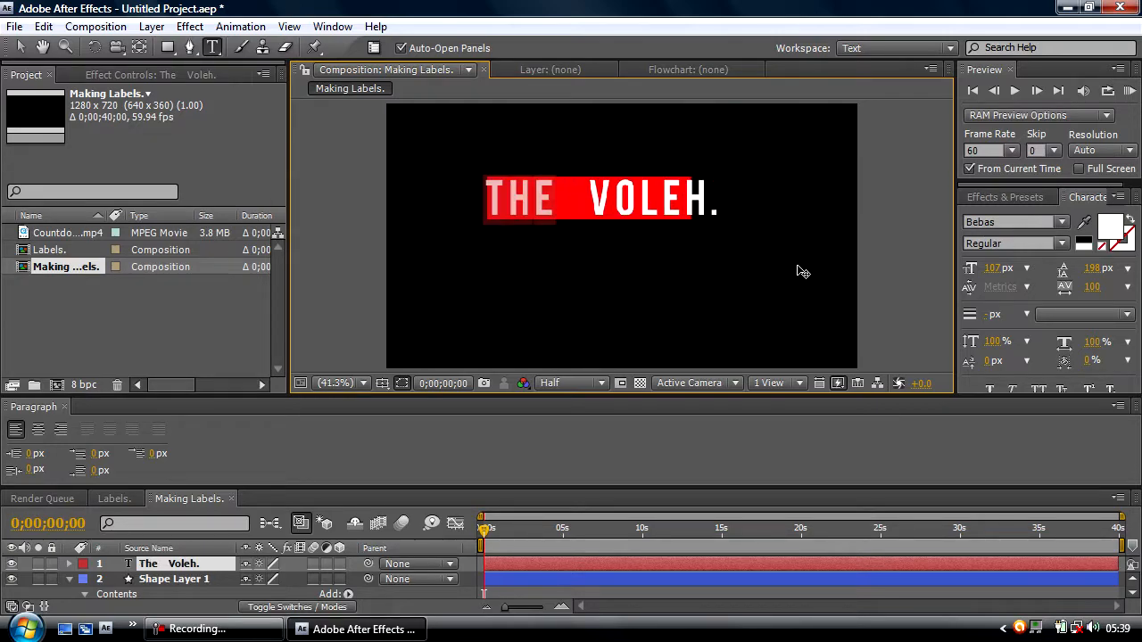
Reduce the whole "THE VOLEH." text to 95 px and align it over the red rectangle
drag(719, 193, 539, 192)
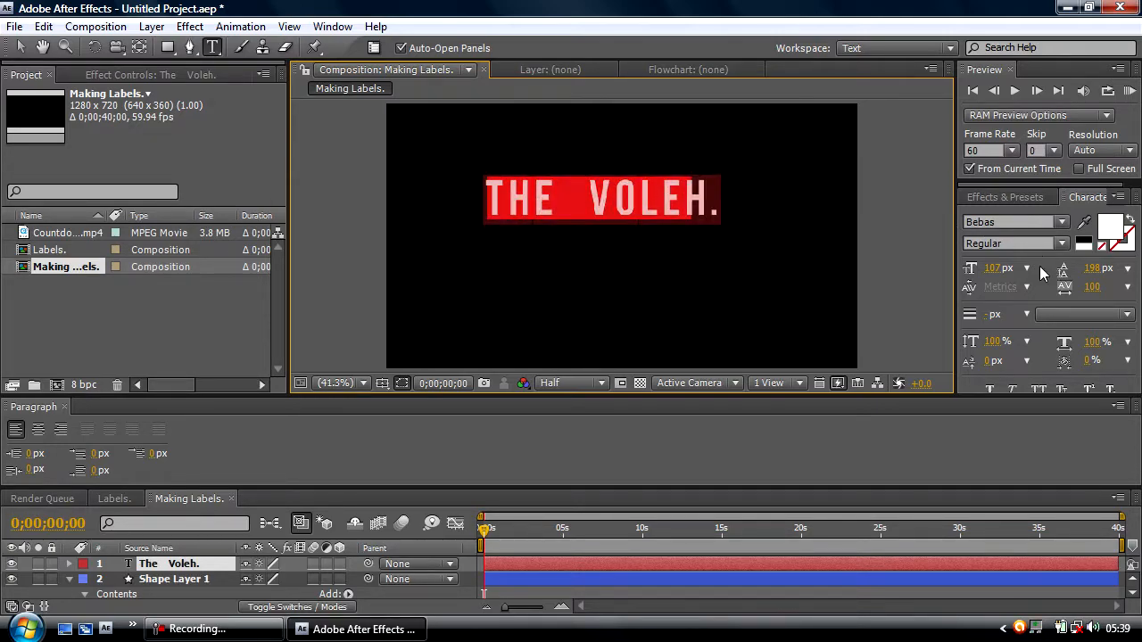
drag(992, 268, 985, 268)
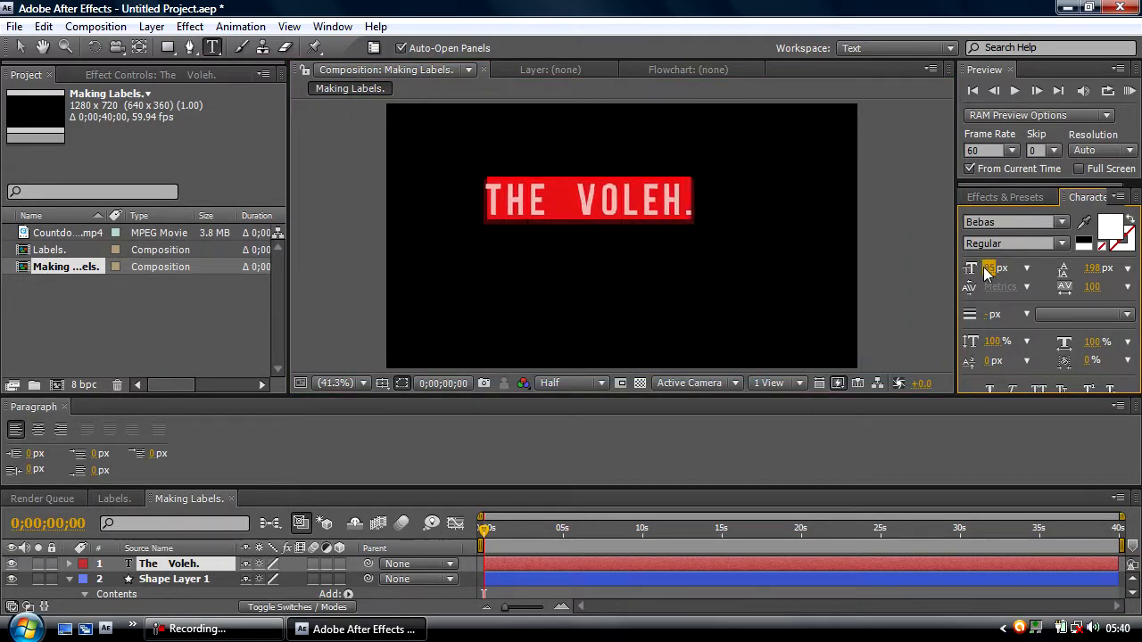
click(562, 218)
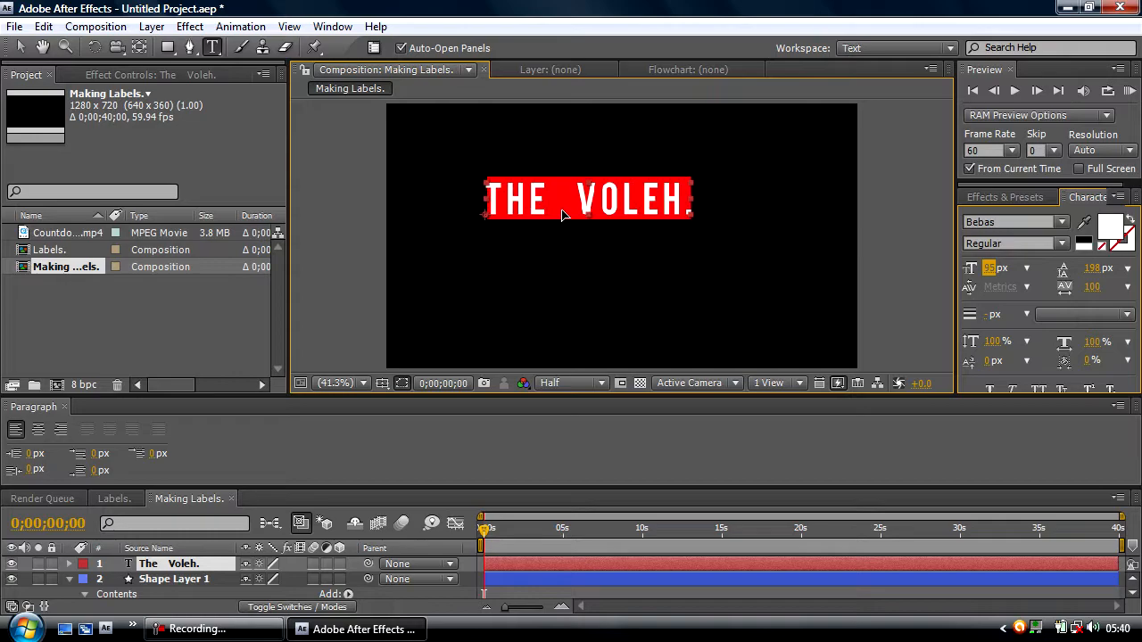
click(718, 178)
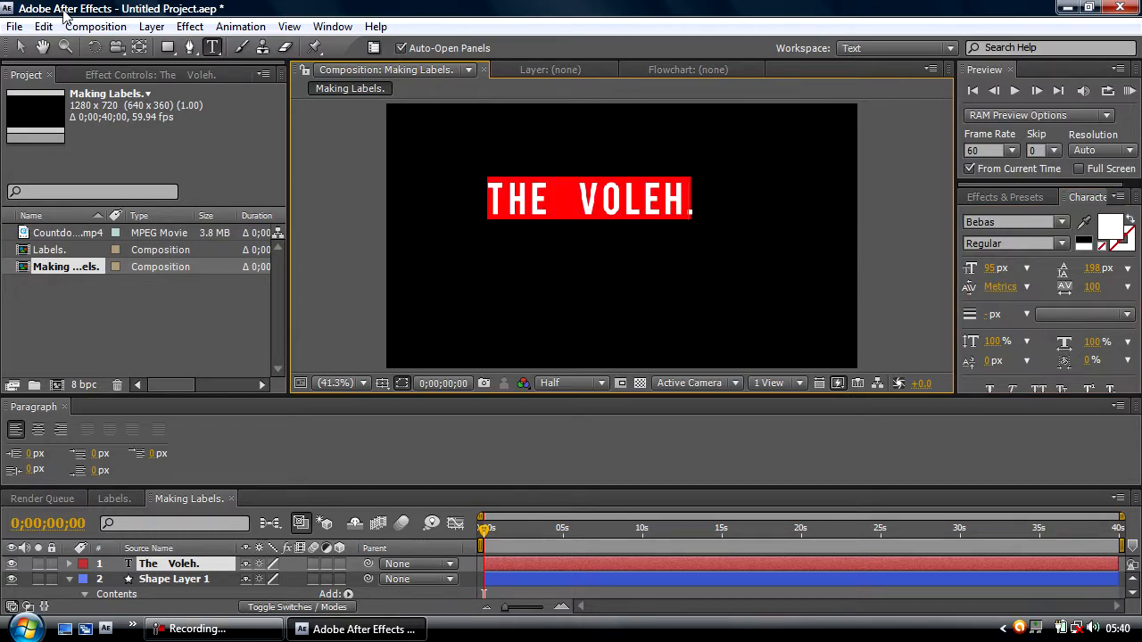
Close the Paragraph panel and place the Making Labels. composition between the two Countdown 2.mp4 layers in the Labels. composition
click(64, 407)
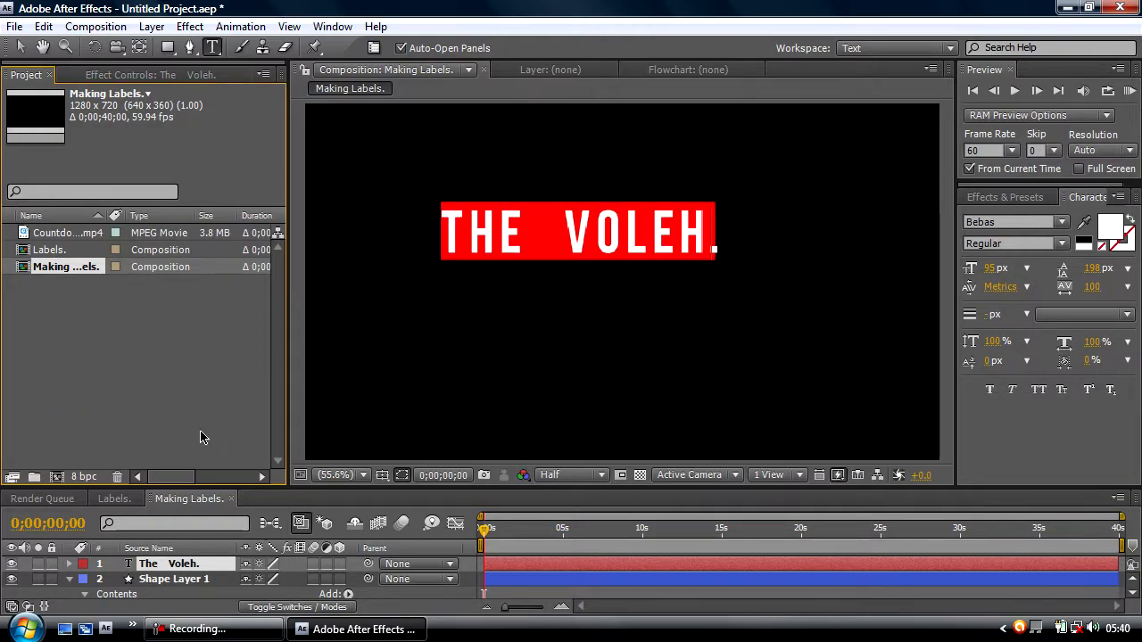
drag(223, 489, 227, 422)
click(110, 435)
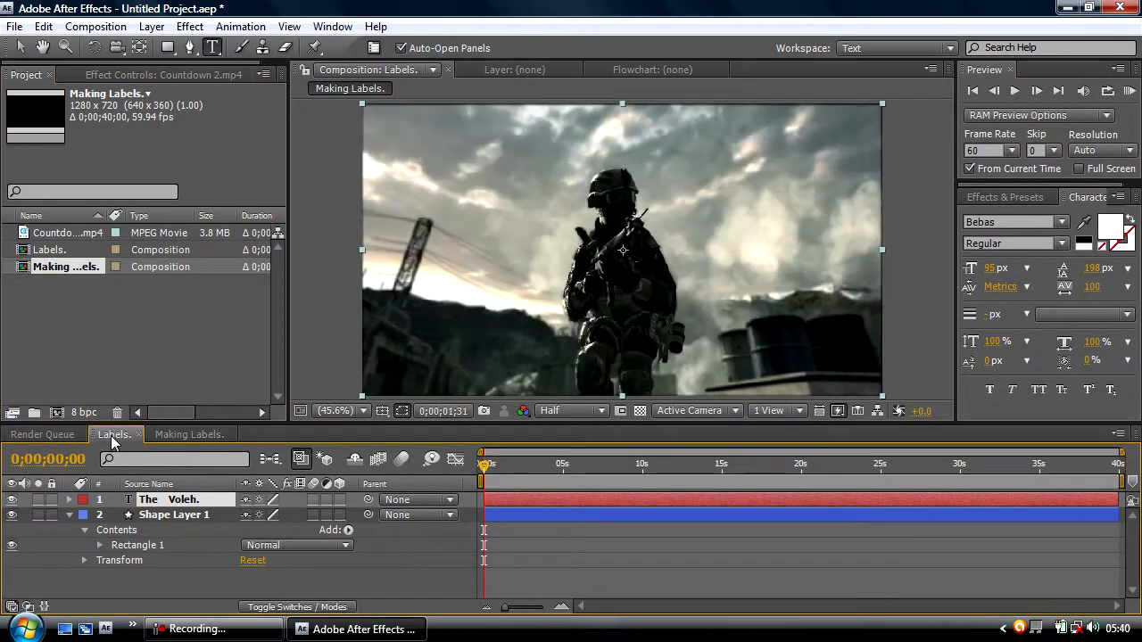
click(90, 324)
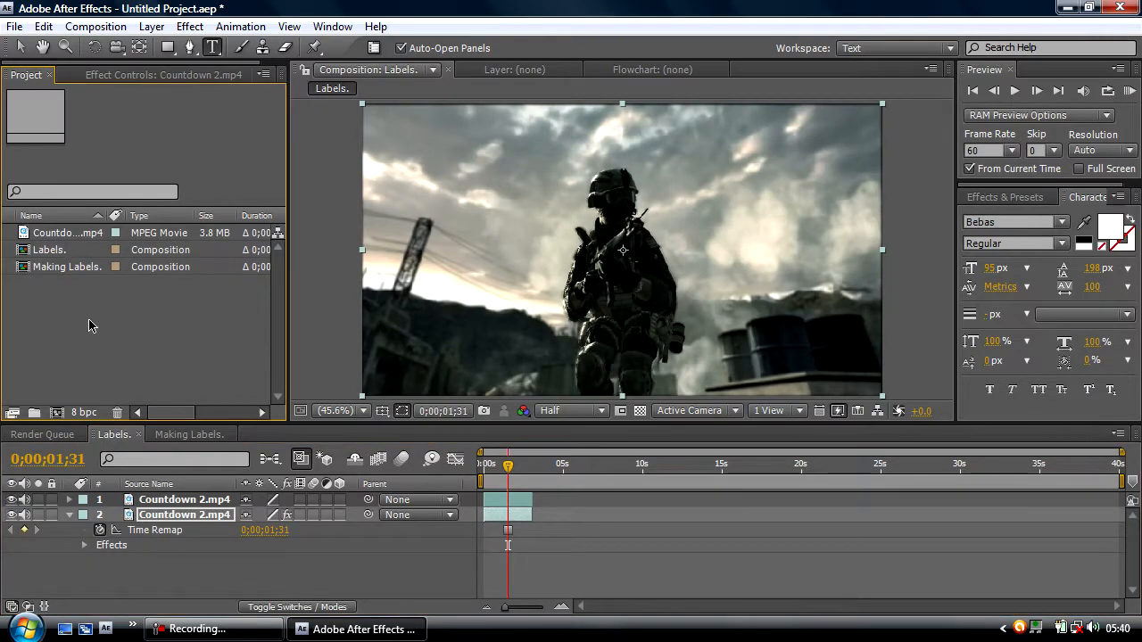
click(59, 267)
drag(150, 505, 151, 506)
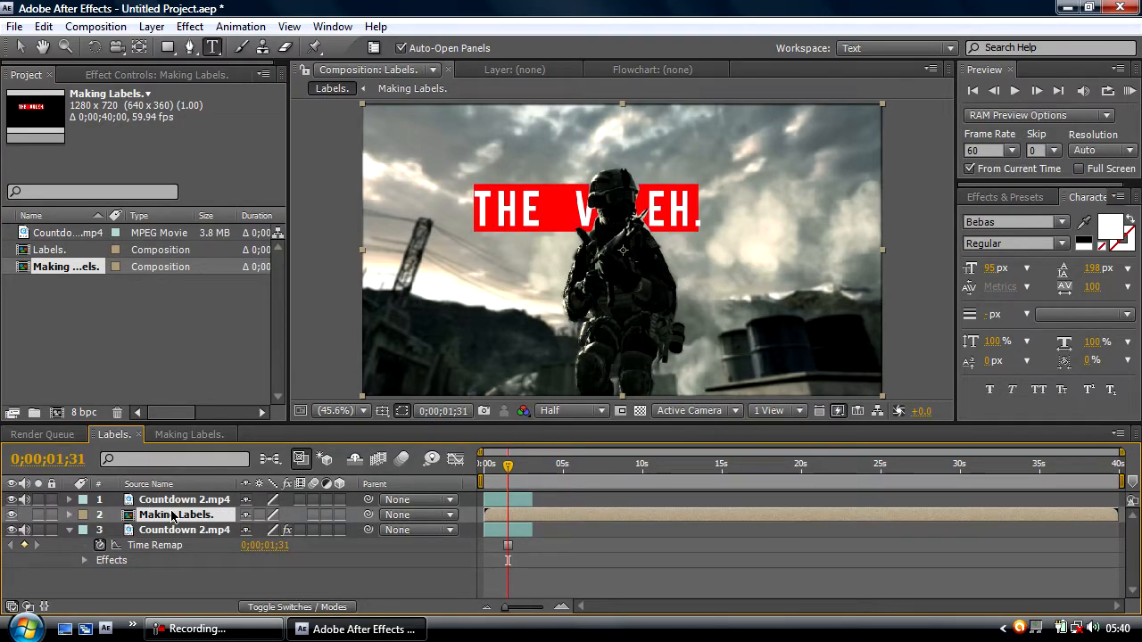
Scale the Making Labels. layer to 44% and move it behind the soldier's torso at about 671, 483
key(s)
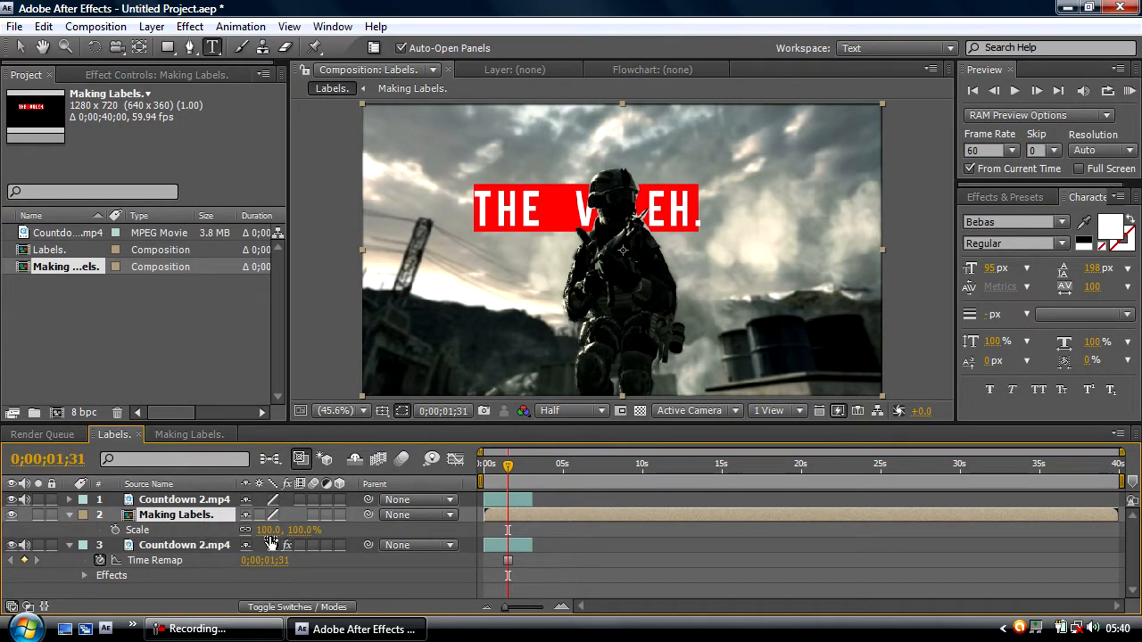
drag(268, 529, 234, 535)
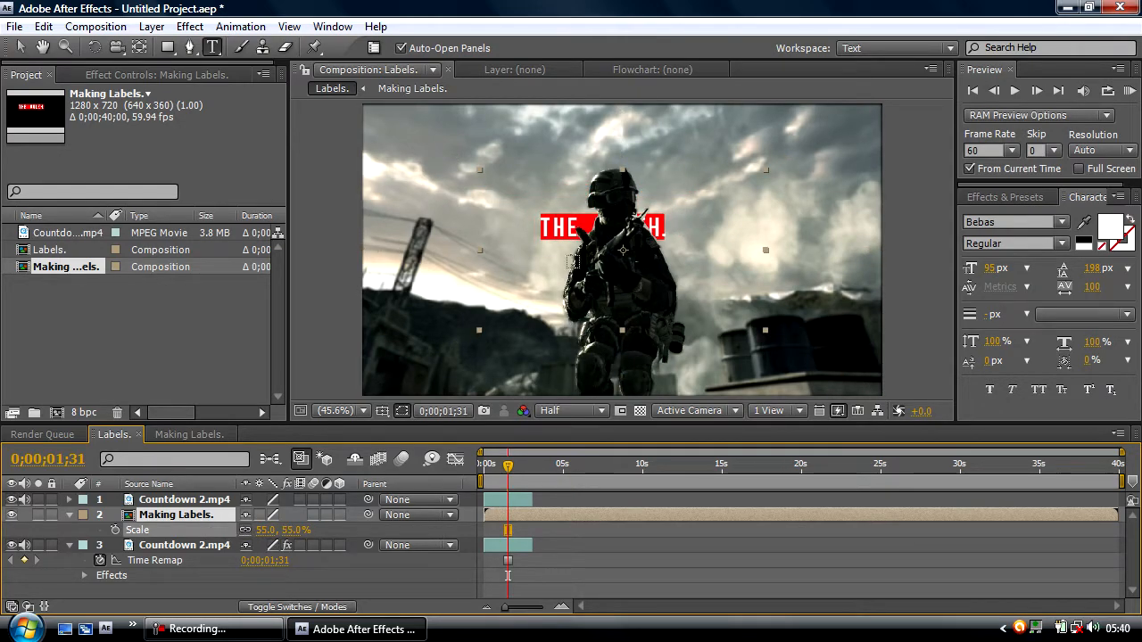
drag(594, 232, 632, 278)
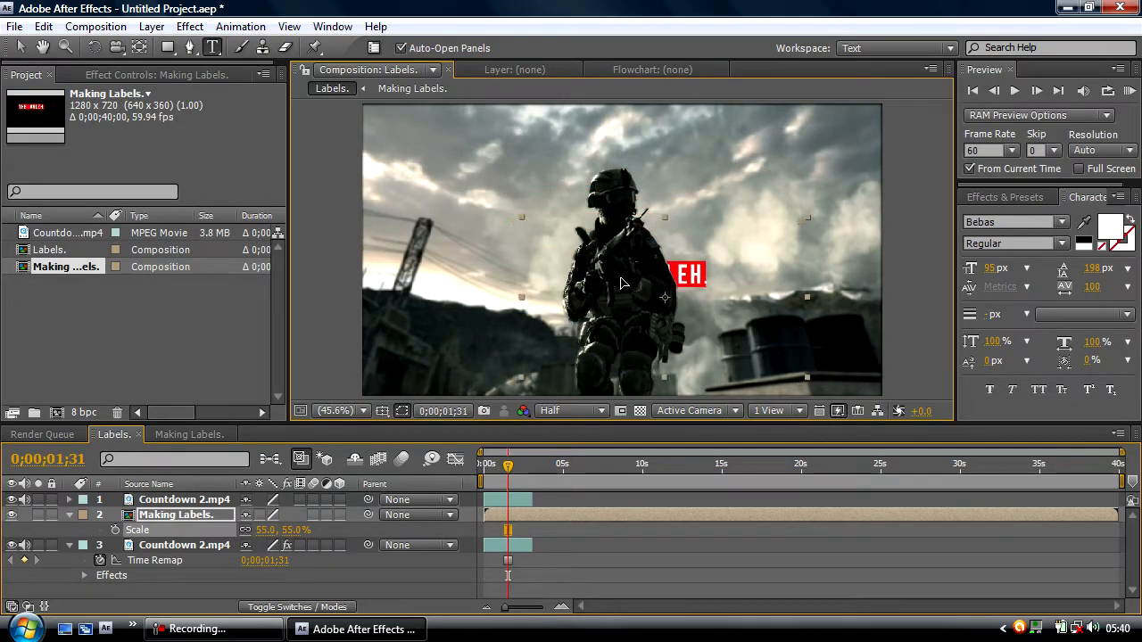
drag(267, 533, 260, 530)
drag(629, 285, 599, 293)
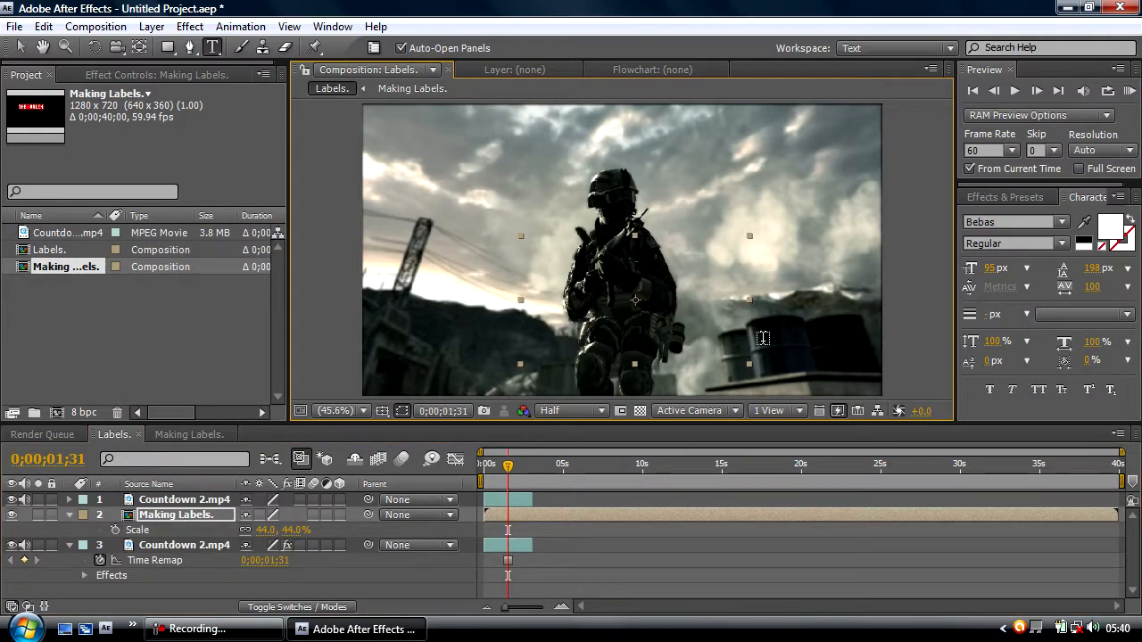
Set a starting Position keyframe on the Making Labels. layer at 0;00;00;00
click(70, 514)
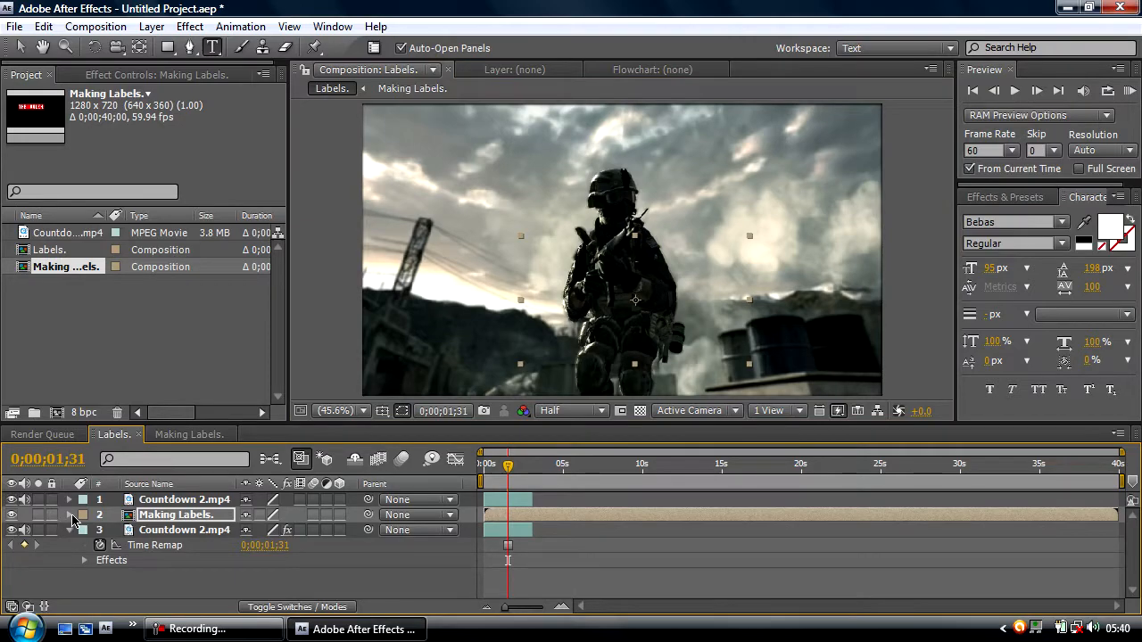
click(70, 515)
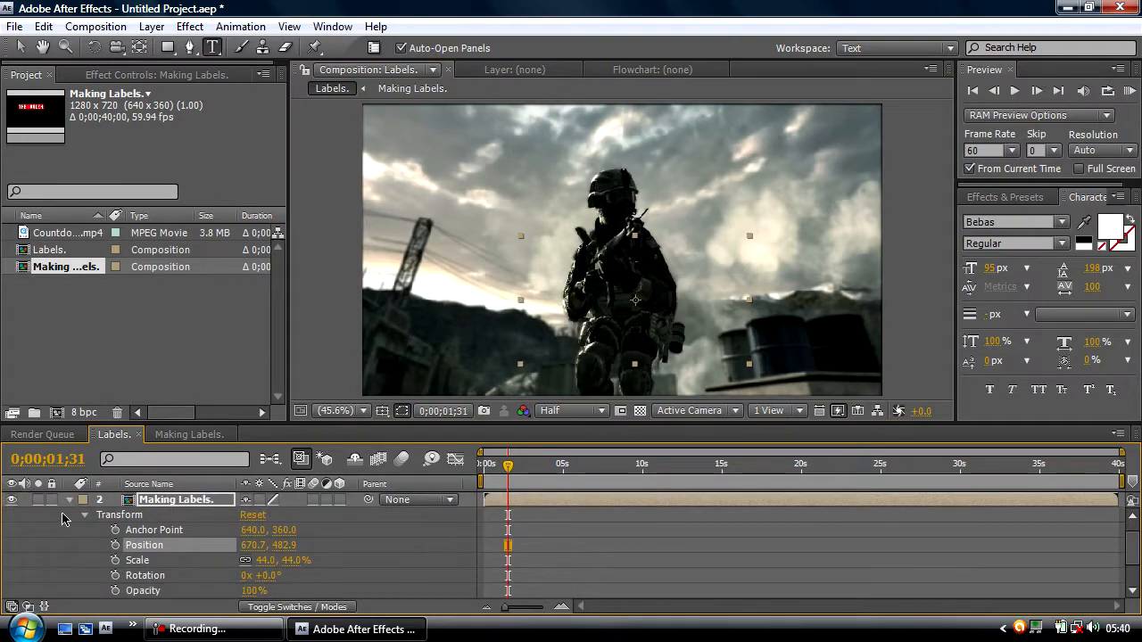
click(71, 501)
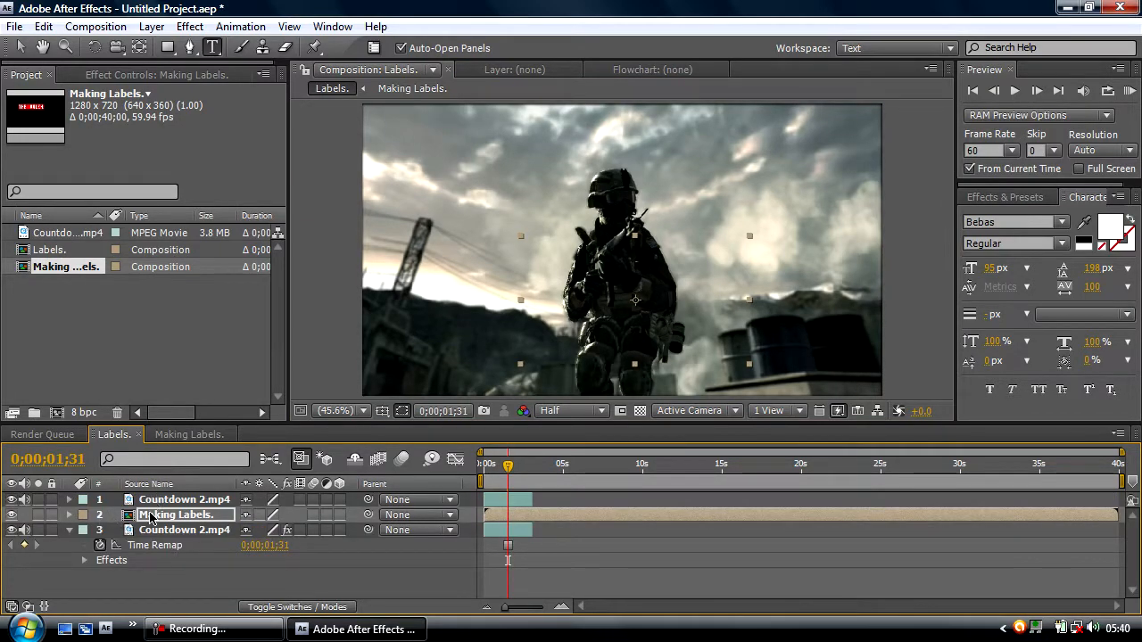
click(151, 518)
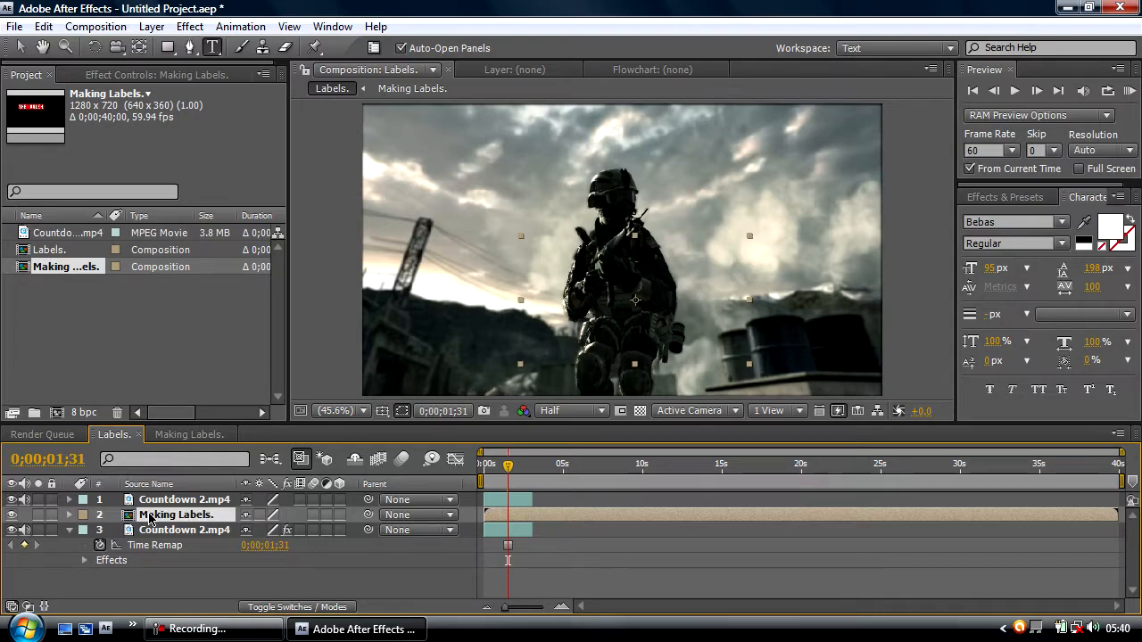
key(p)
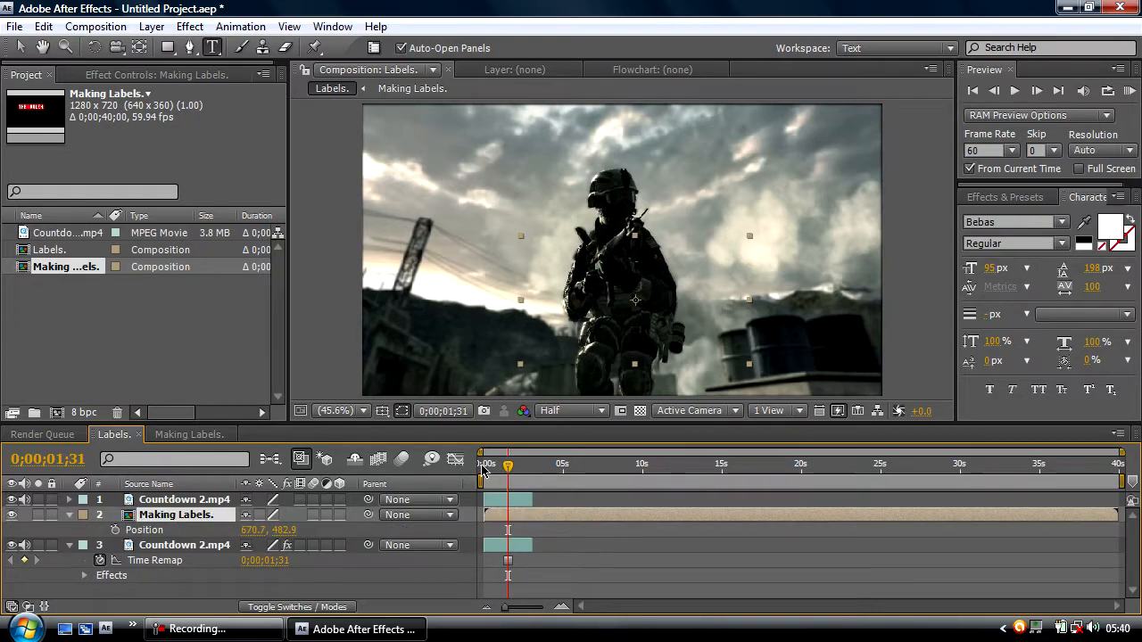
click(483, 467)
drag(508, 608, 541, 615)
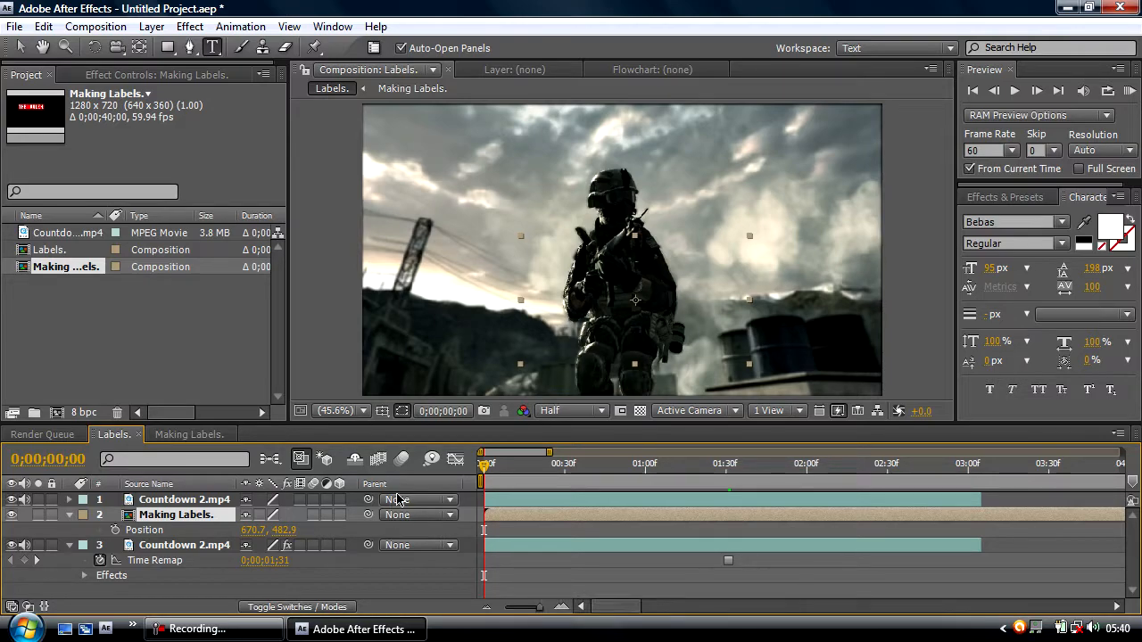
click(116, 531)
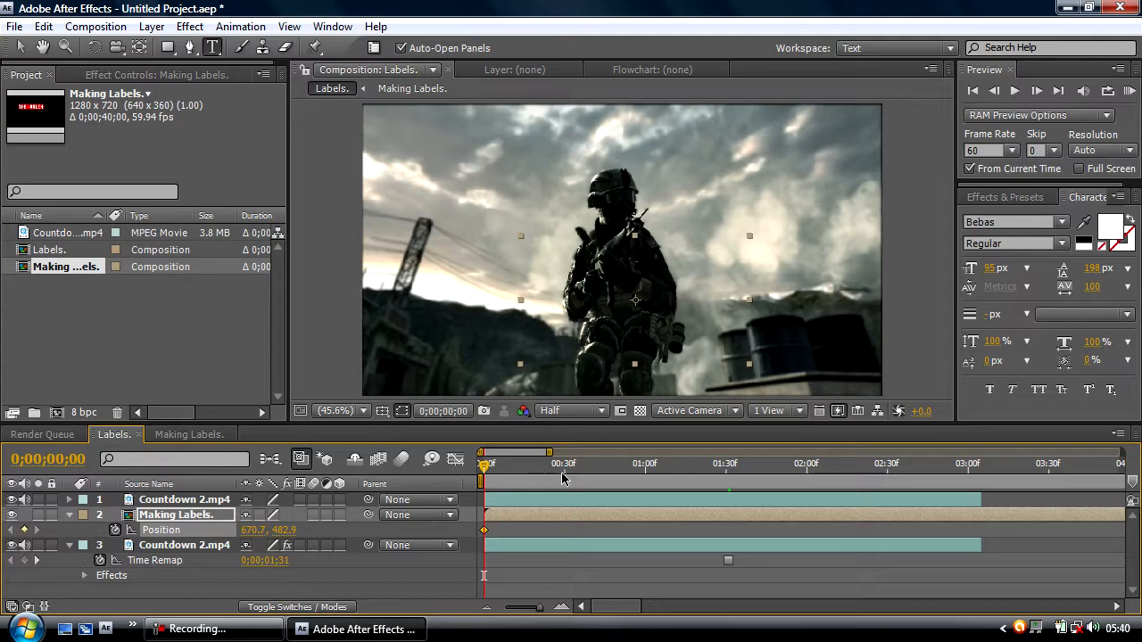
Keyframe the label's X position to 925.7 at 0;00;00;30 and hold it with another keyframe at 0;00;01;01
click(564, 470)
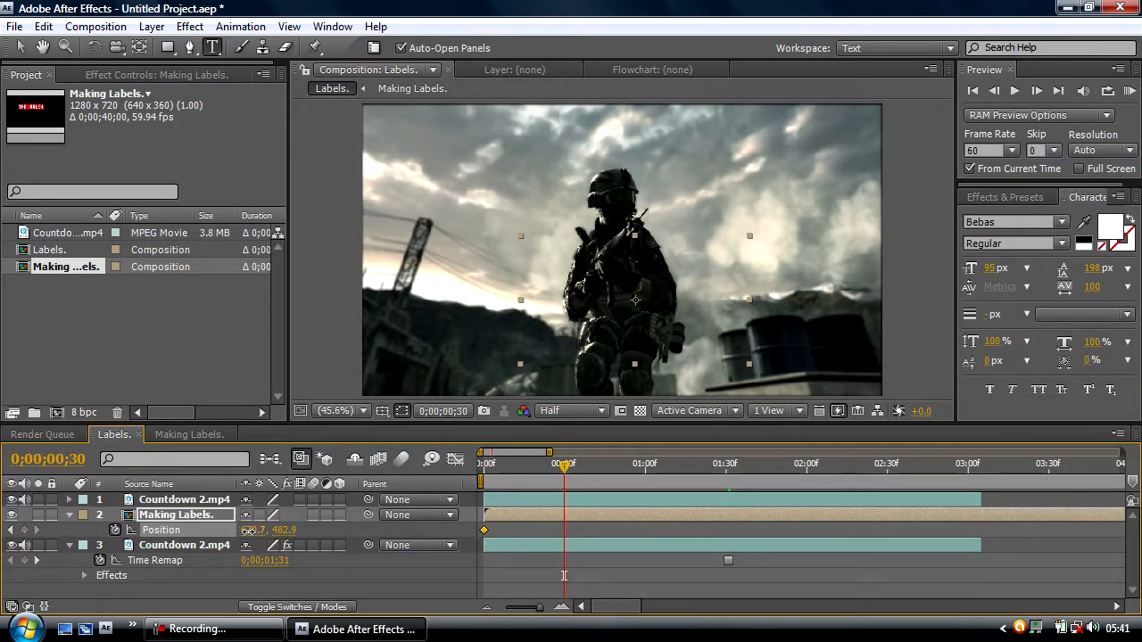
drag(248, 531, 495, 554)
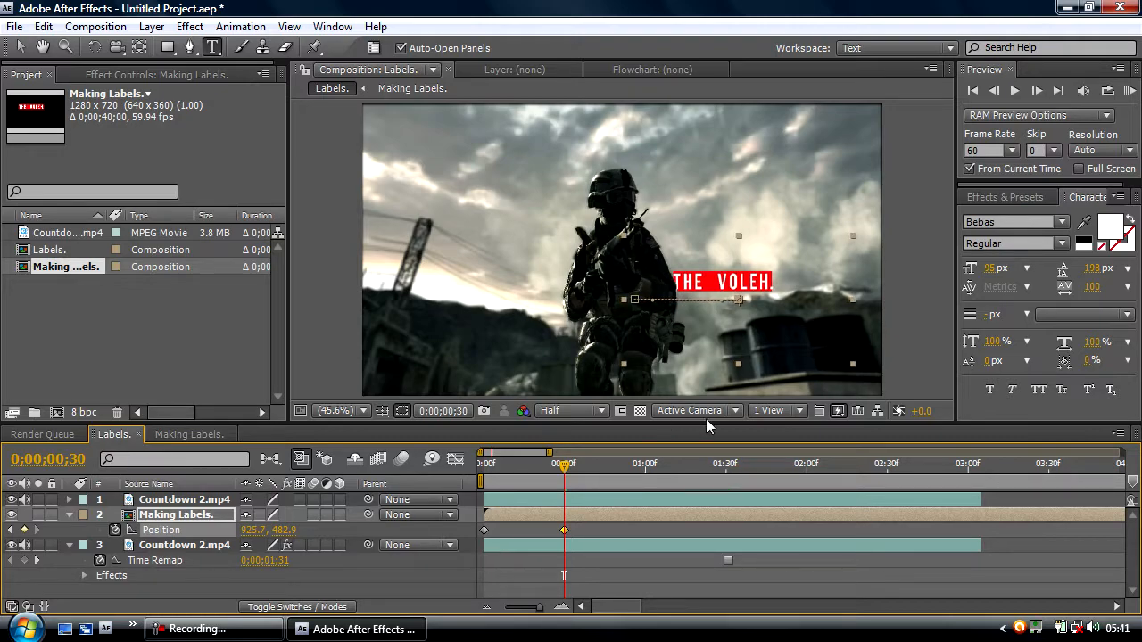
click(646, 468)
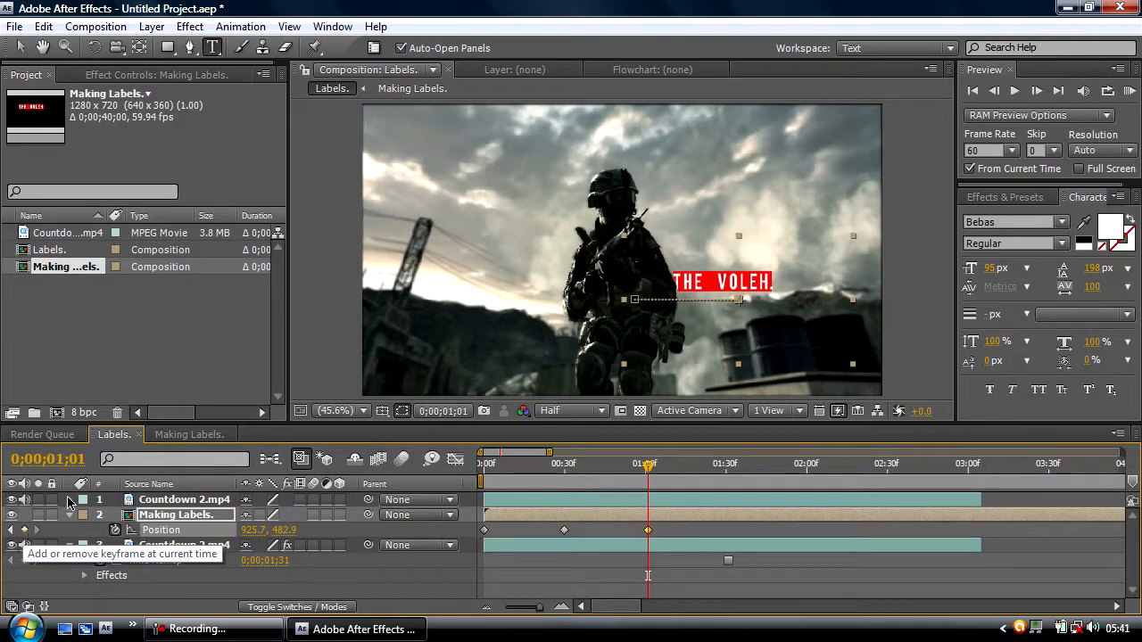
click(25, 531)
Keyframe the label back behind the soldier at 0;00;02;01 with an X position of 670.7
click(809, 475)
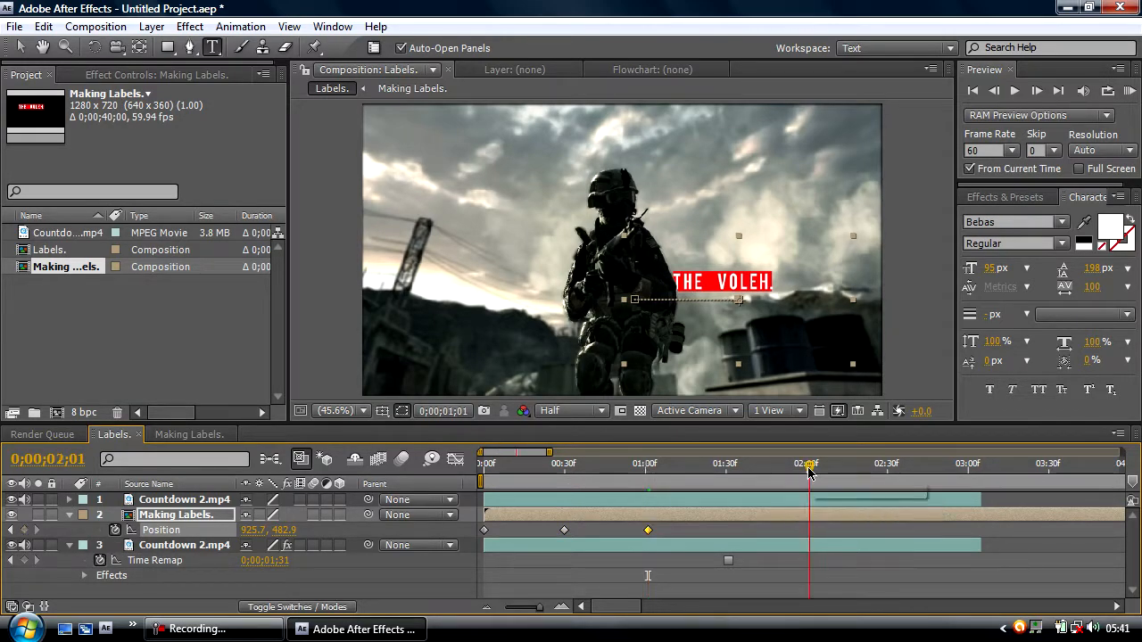
drag(250, 530, 12, 530)
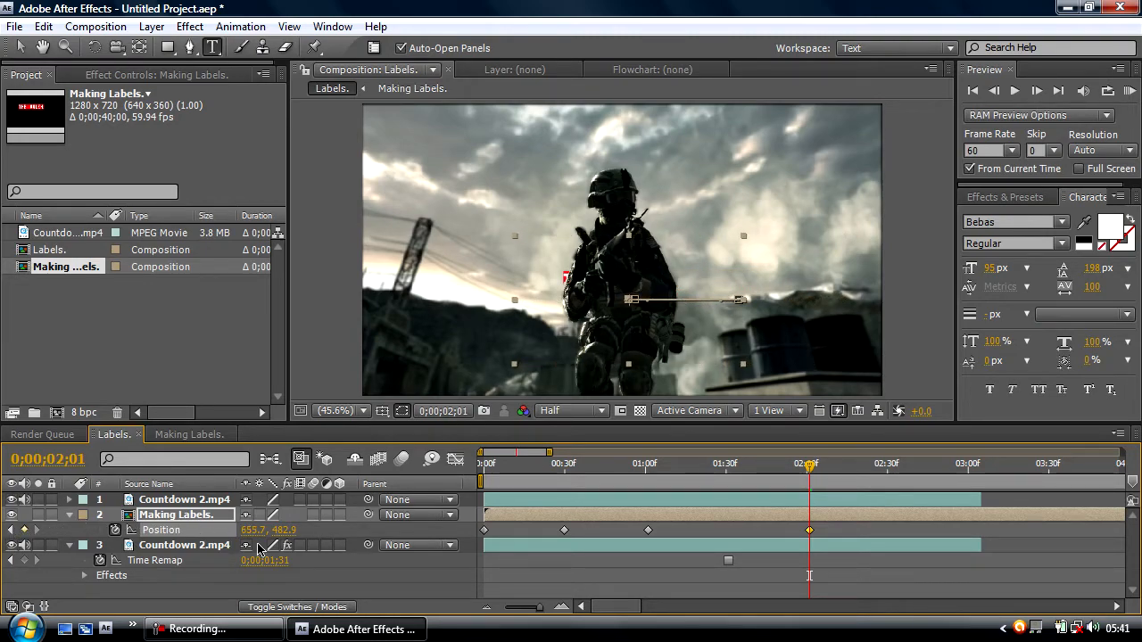
drag(250, 532, 261, 531)
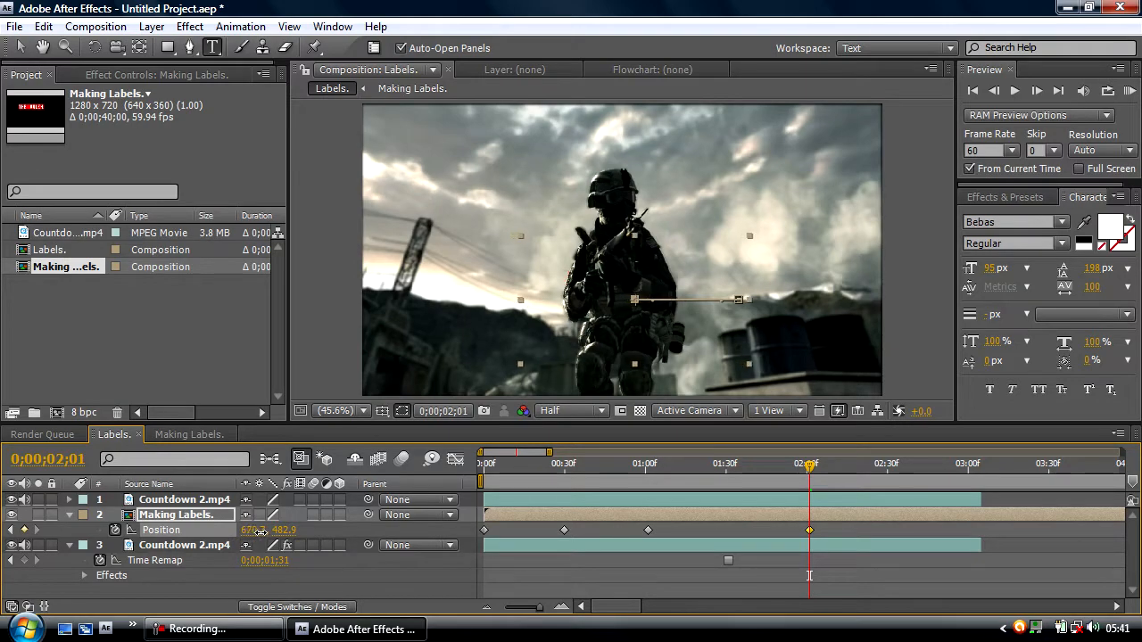
Scrub from the start to about 0;00;02;03 to check the label's slide animation, and return to 0;00;00;00
click(483, 471)
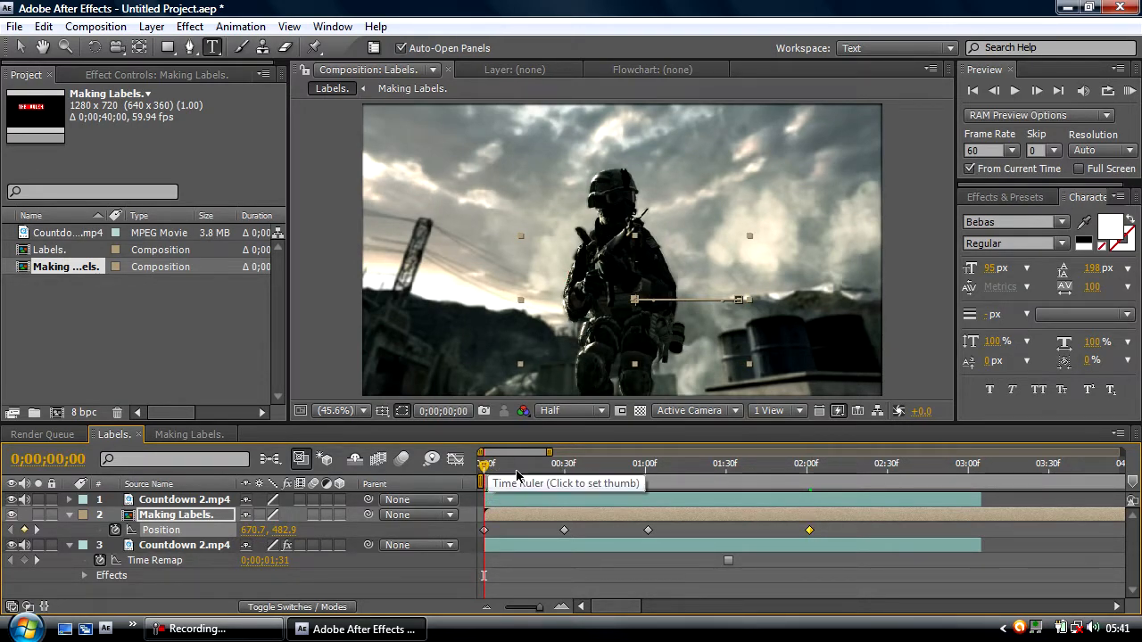
click(517, 471)
drag(517, 471, 576, 471)
click(617, 471)
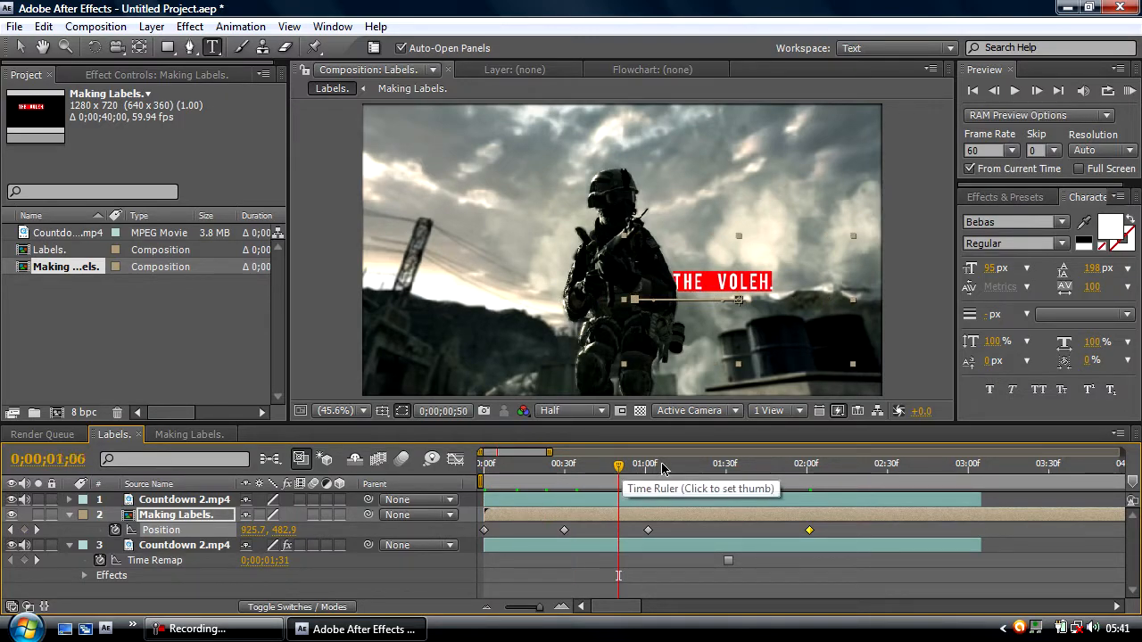
click(695, 468)
click(721, 470)
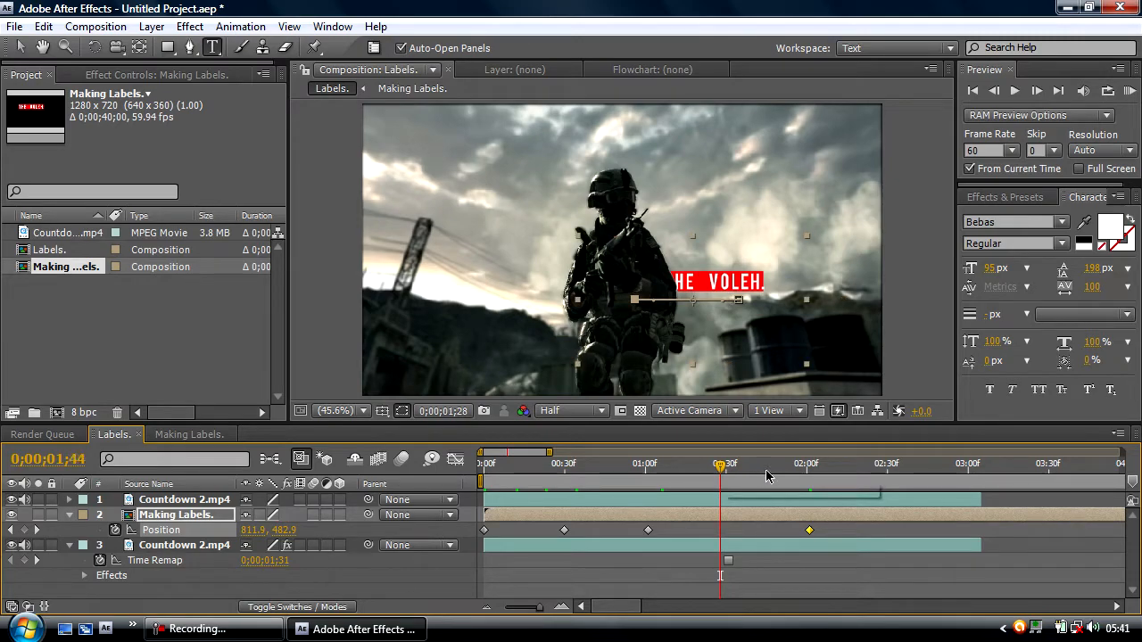
click(764, 468)
click(796, 468)
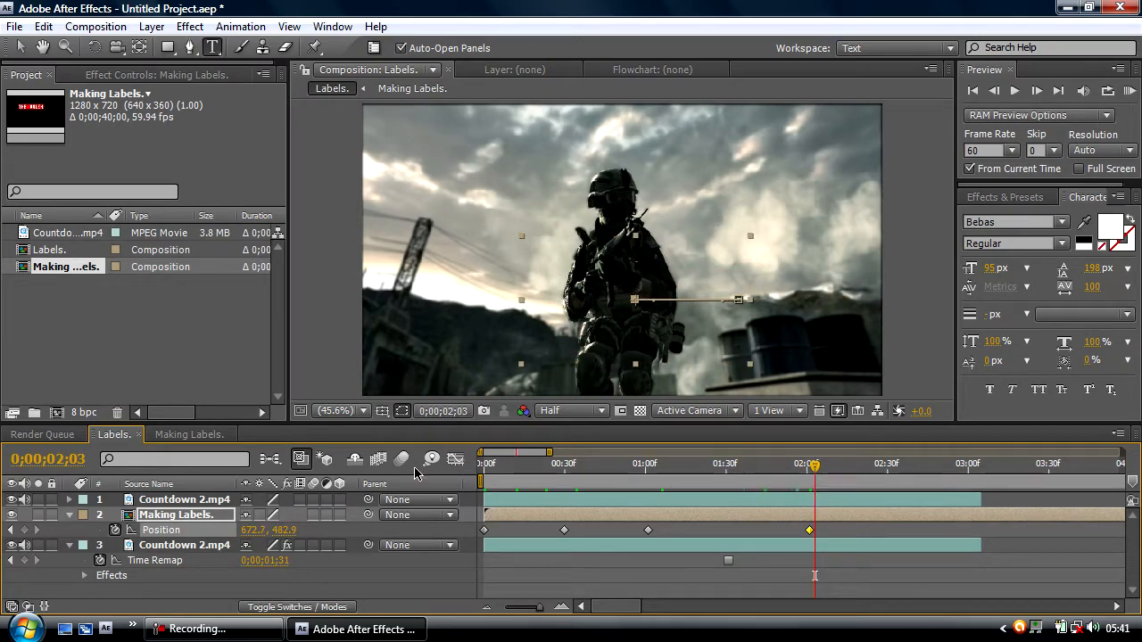
click(484, 471)
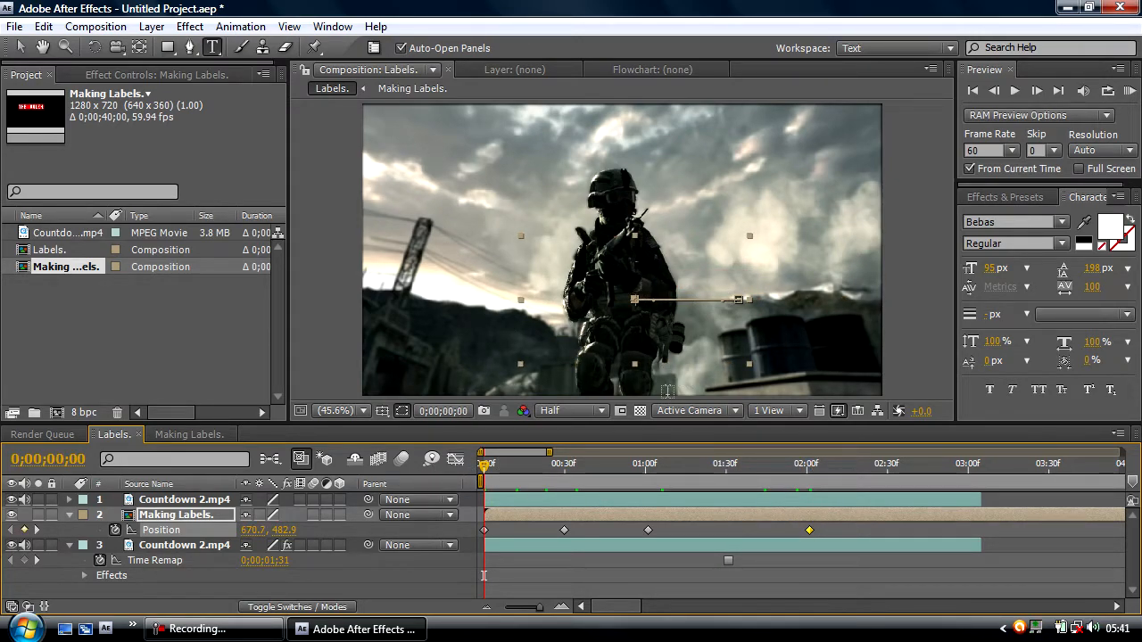